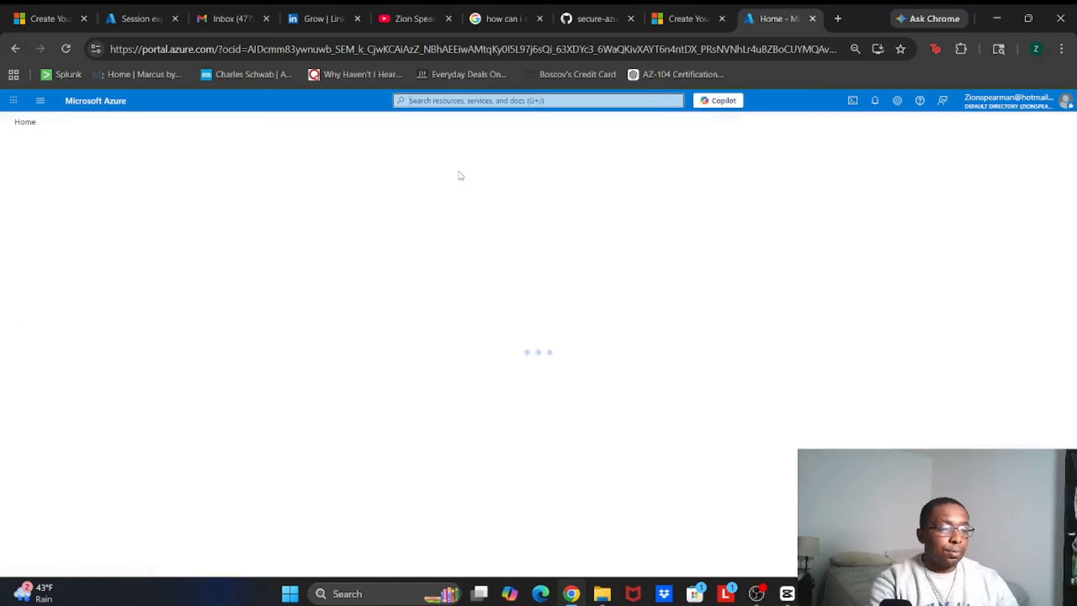
Start a new group and keep Security as the group type
click(196, 175)
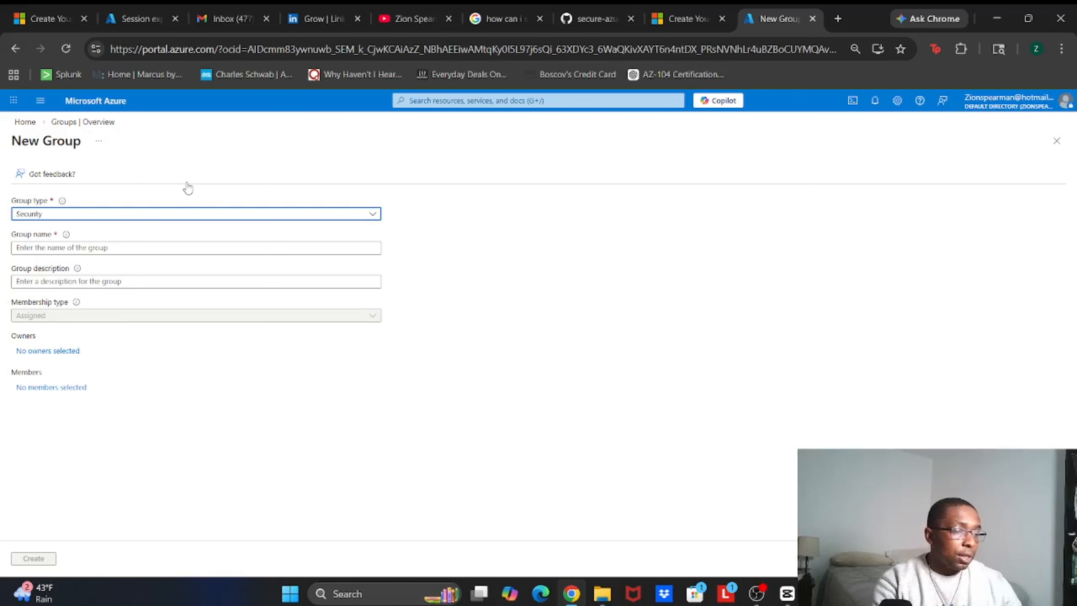
click(116, 214)
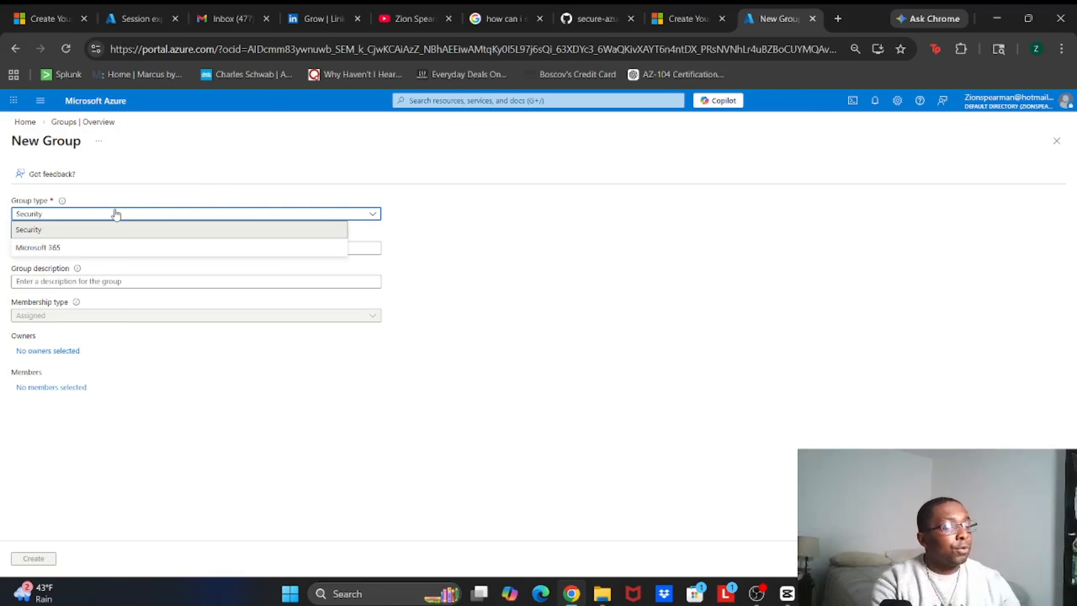
click(174, 167)
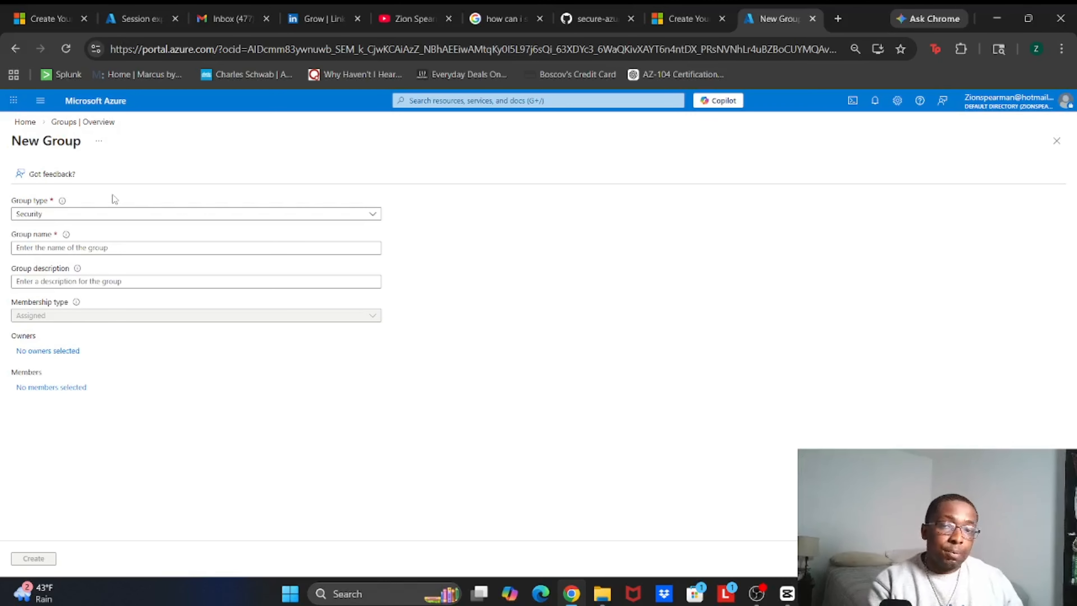
Name the group BP-GRP-AZ-ADMINS, describe it as 'Manage Resources In Environment', and create it
click(89, 246)
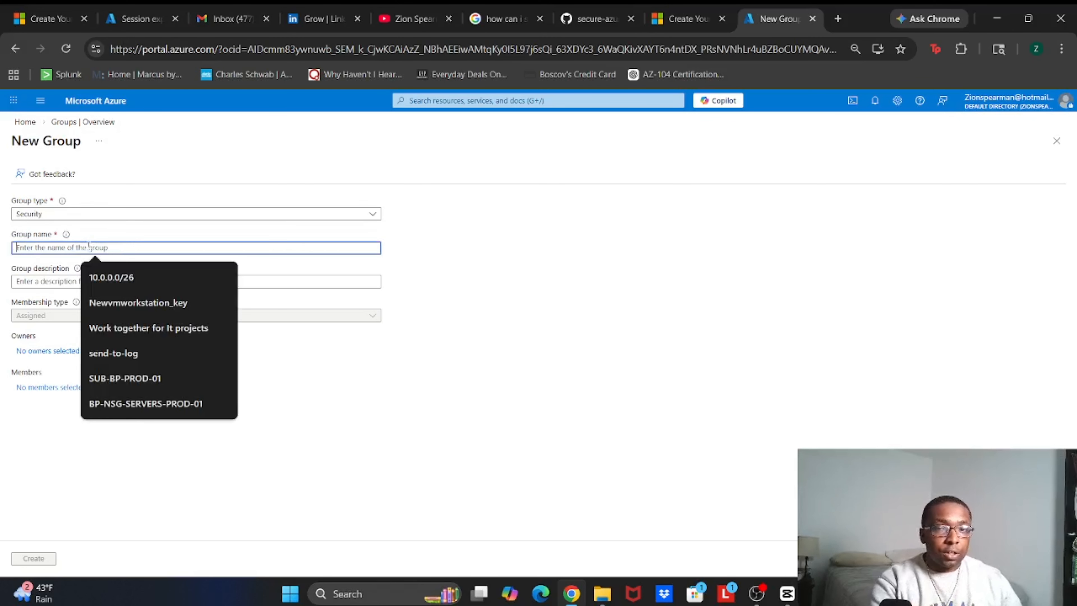
text(BP)
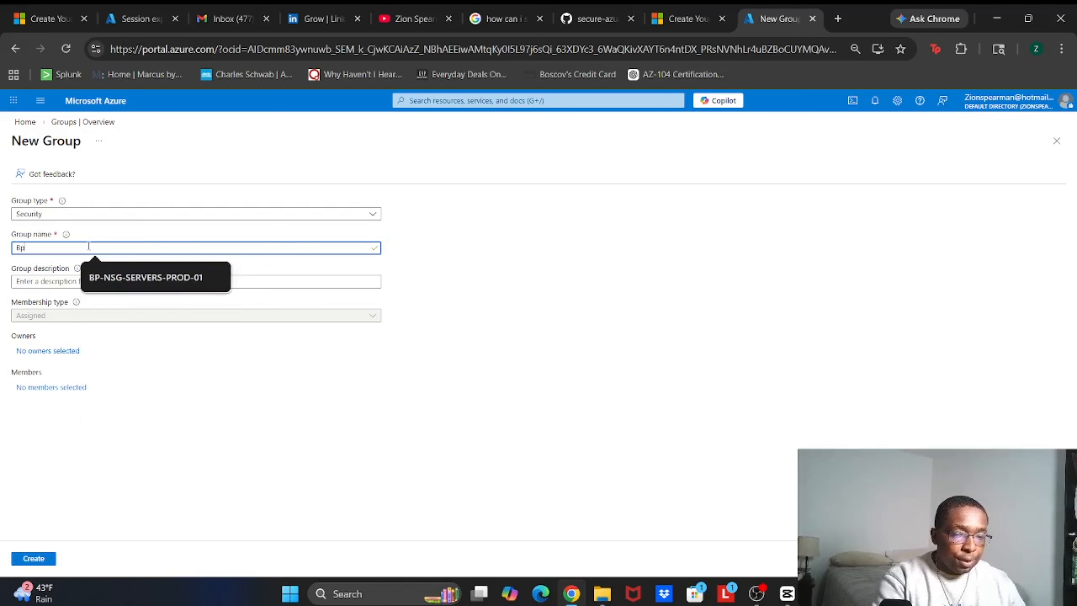
text(-Grp)
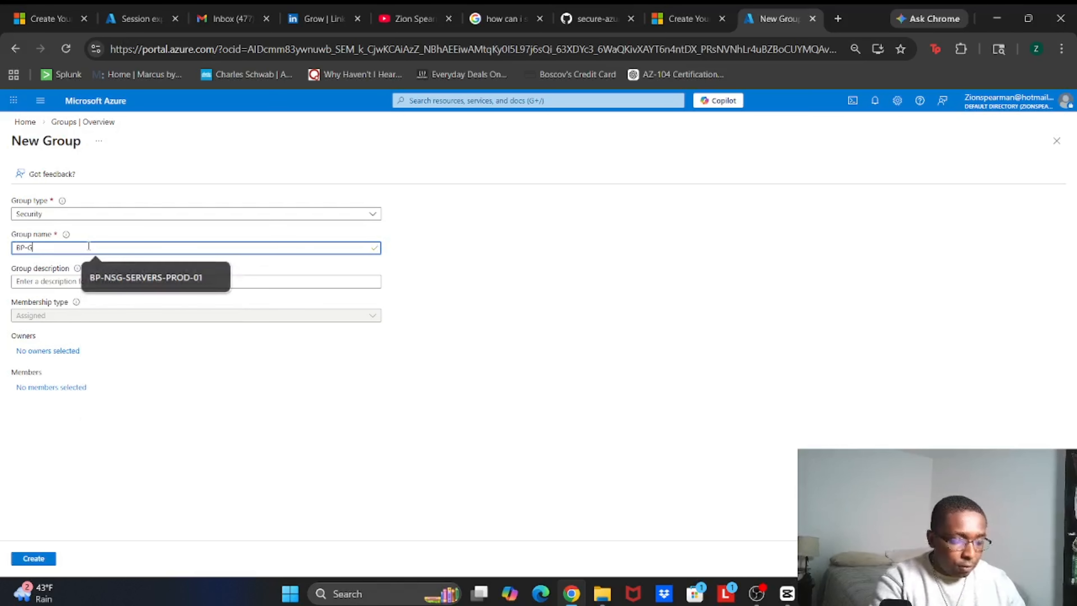
key(BackSpace)
key(BackSpace)
text(R)
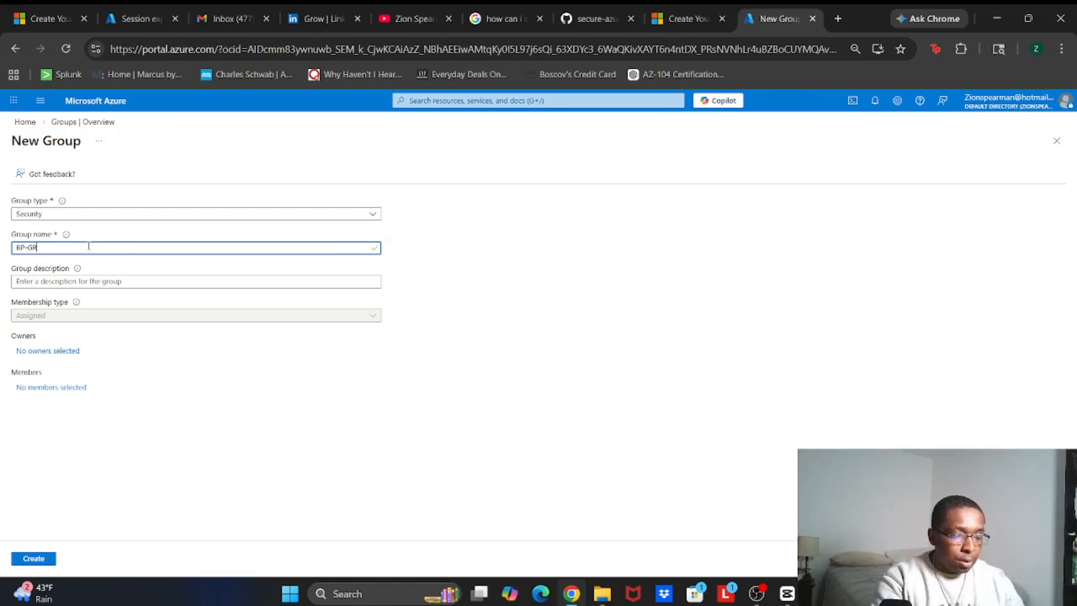
text(P-A)
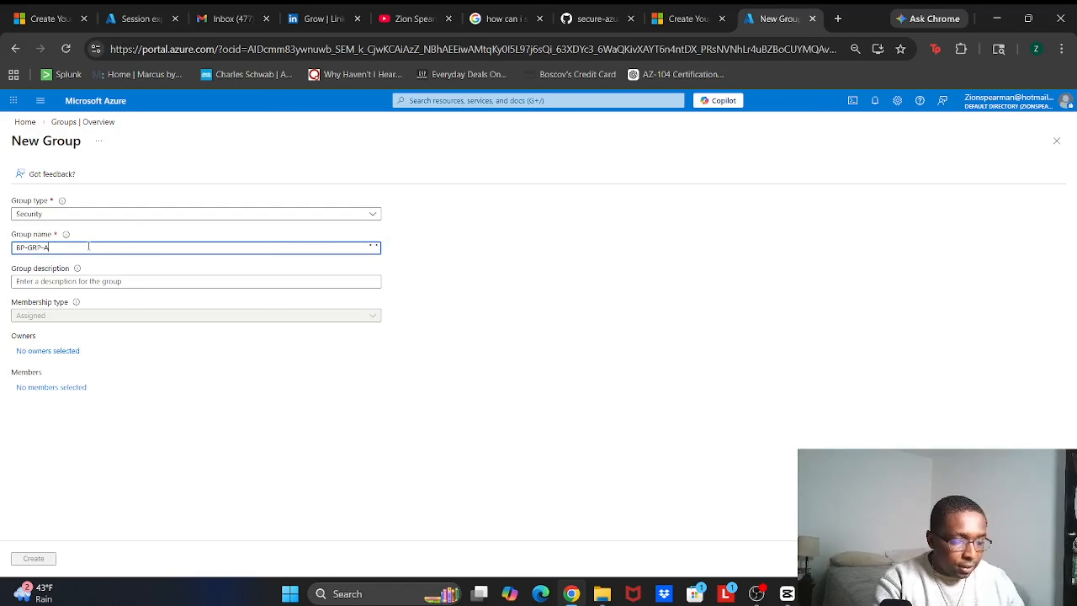
text(Z-A)
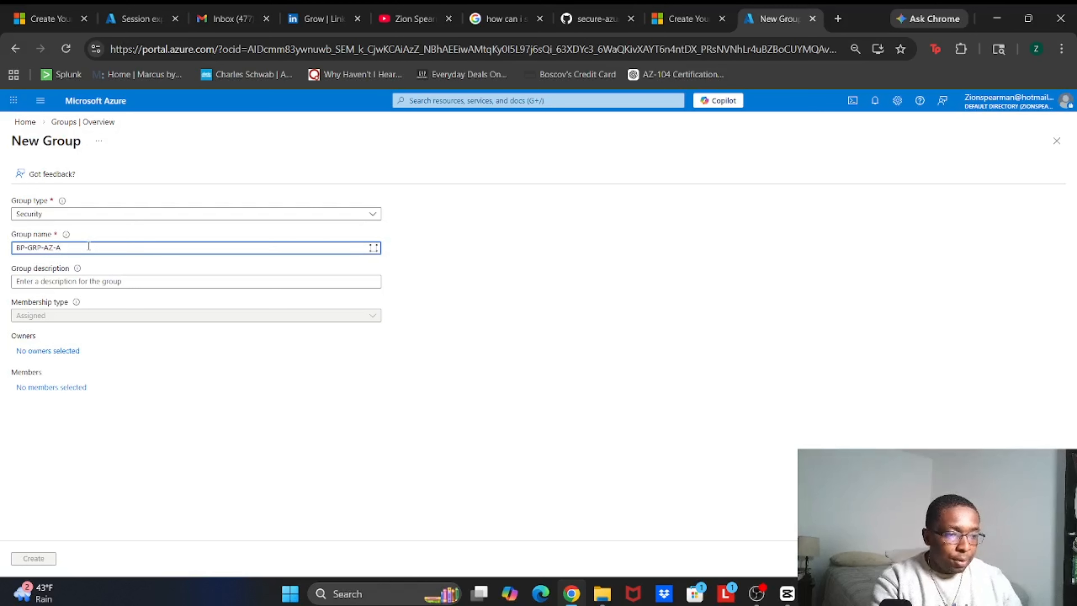
text(DMINS)
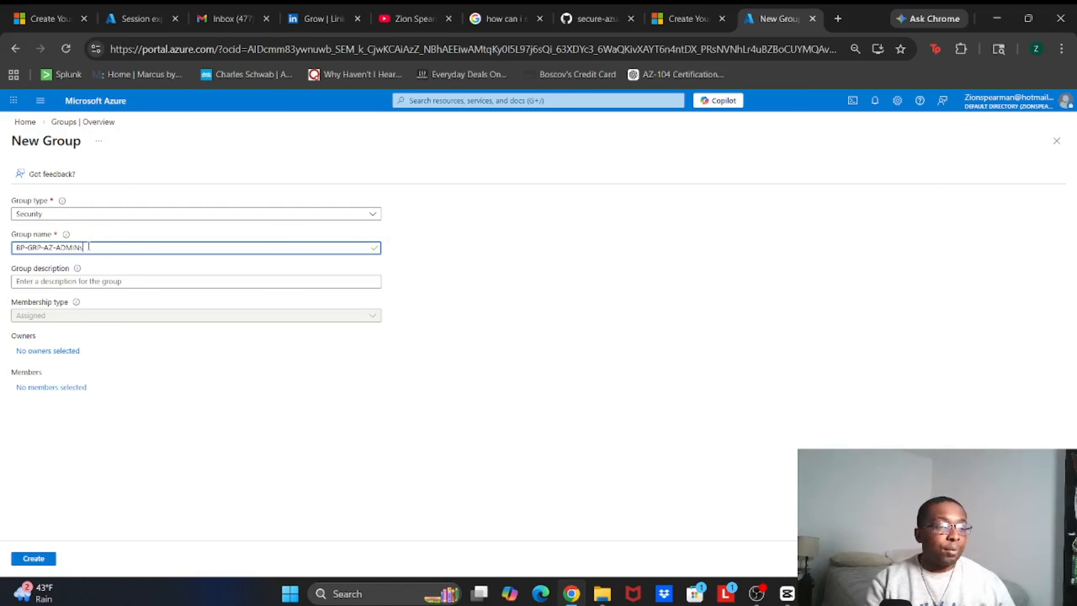
click(69, 281)
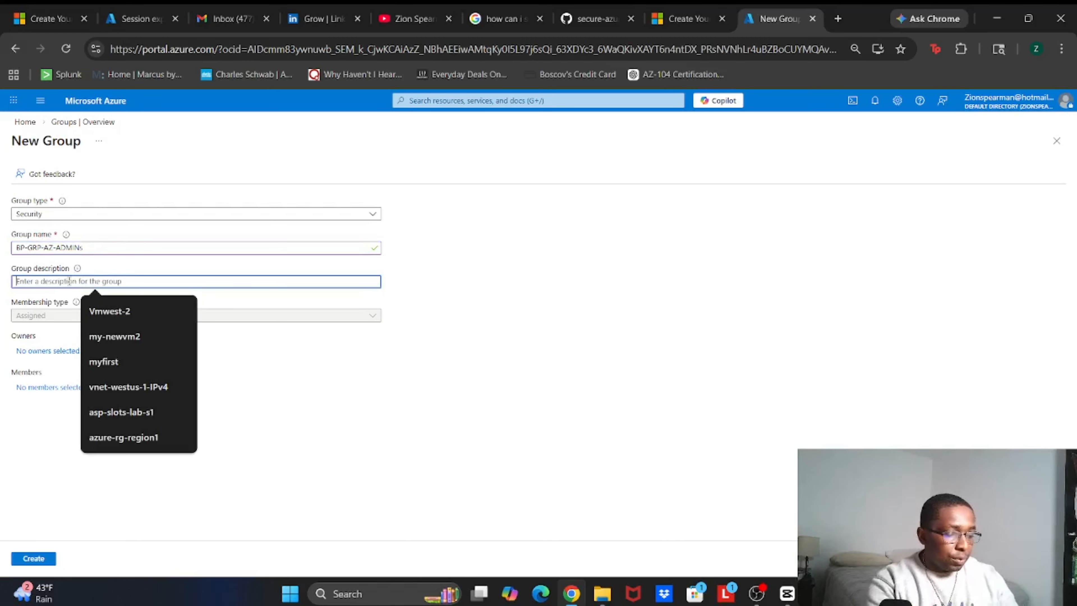
text(Ma)
key(BackSpace)
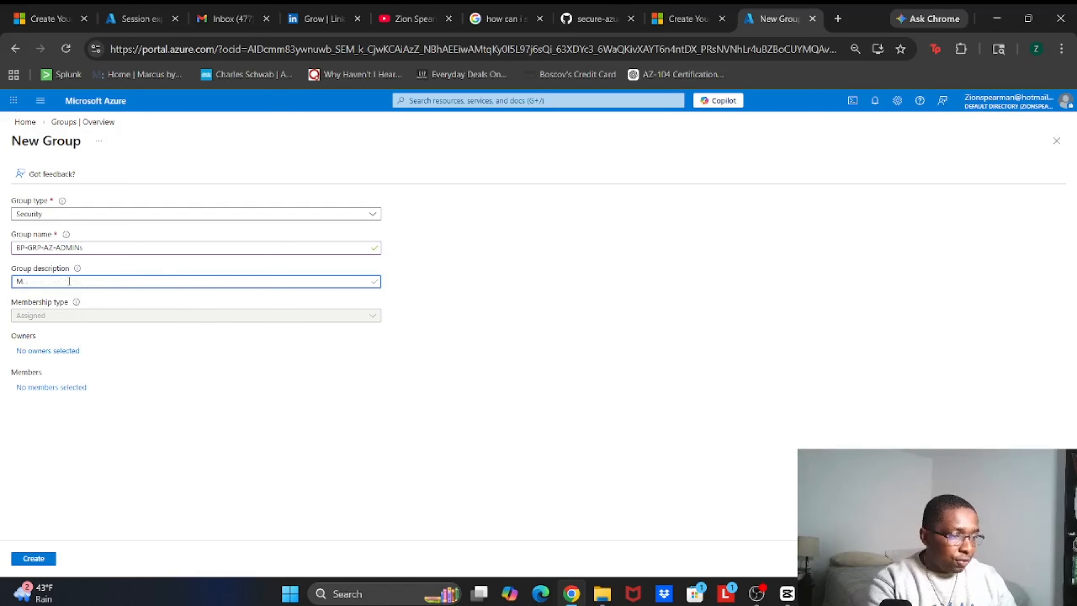
text(anage Re)
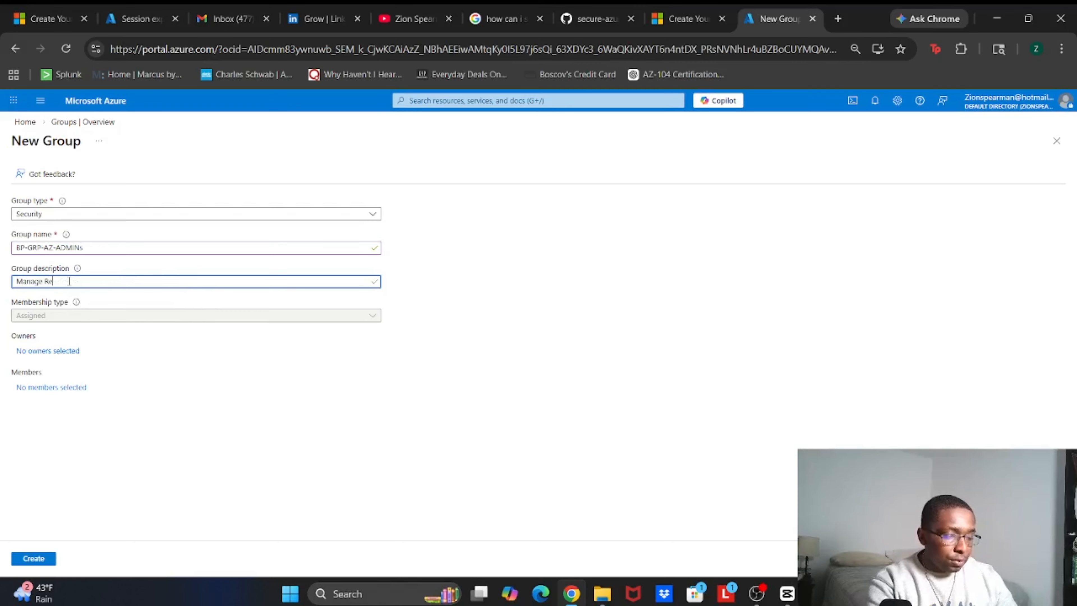
text(sources In)
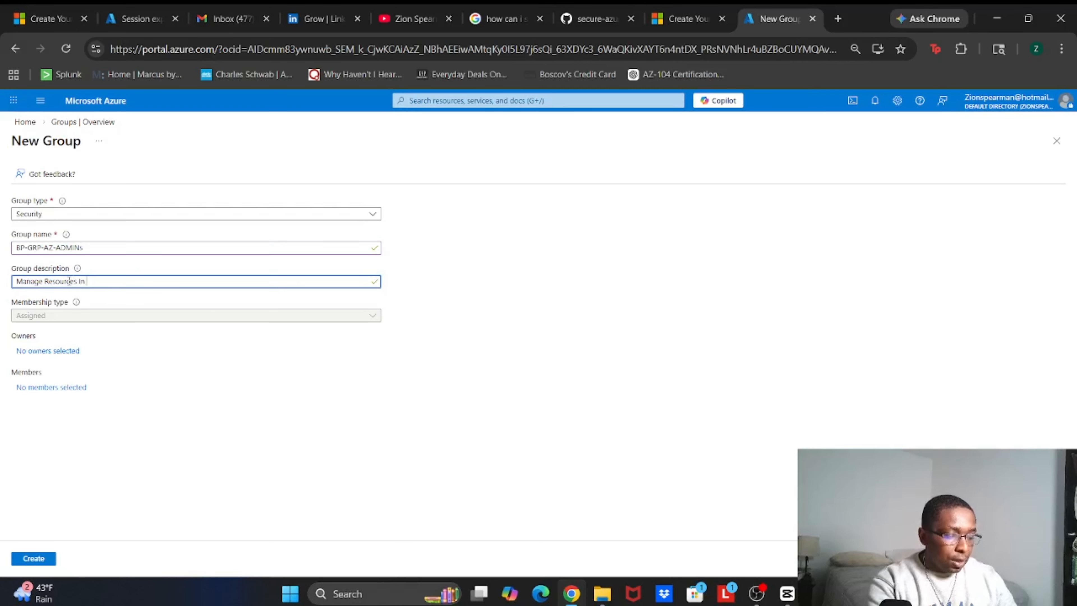
text( eEnv)
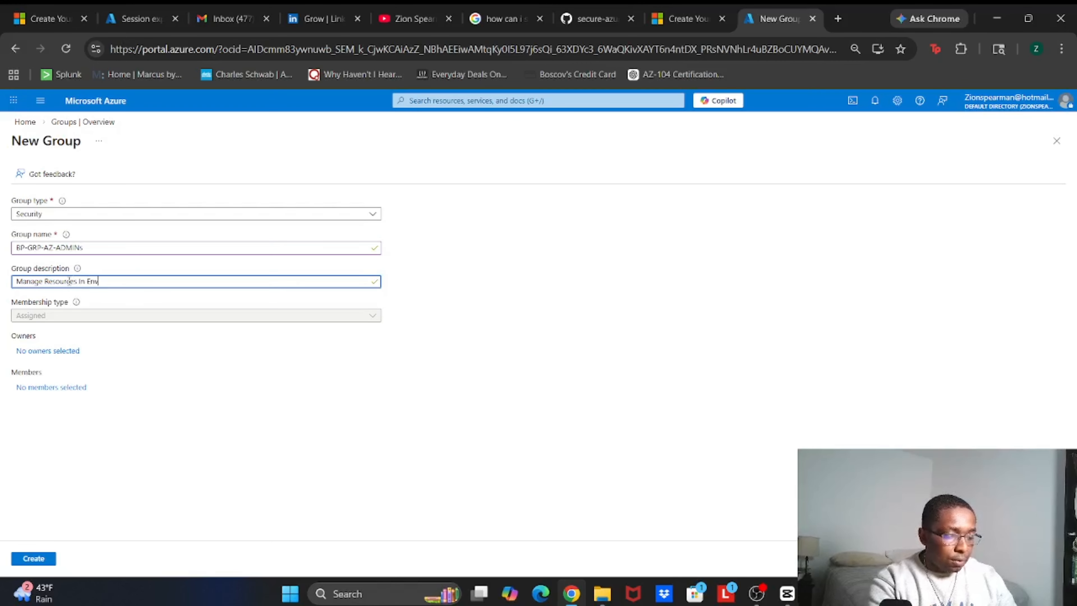
text(irmoent)
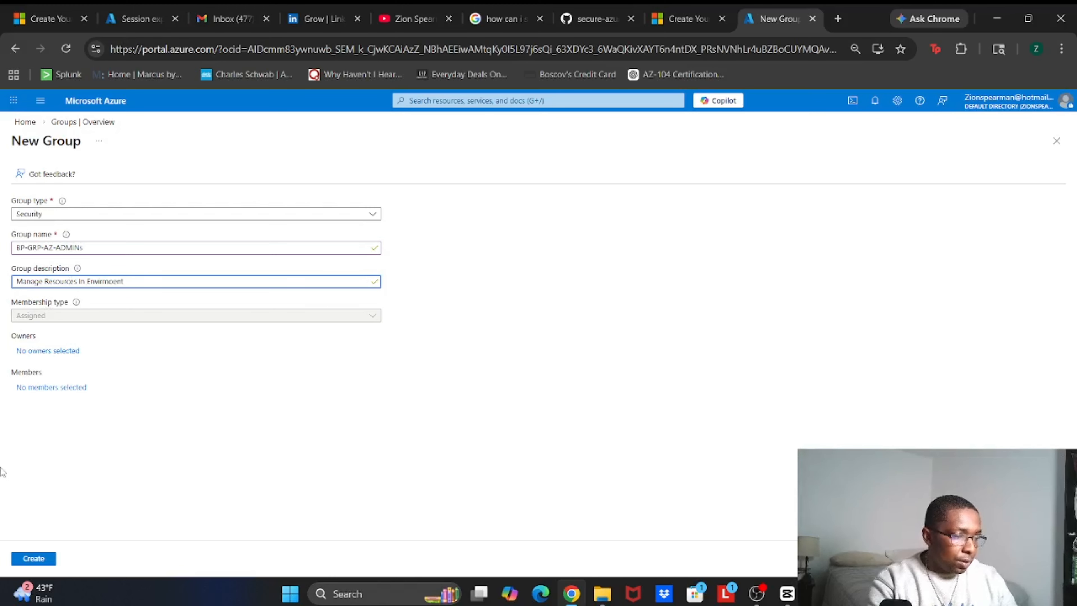
click(31, 560)
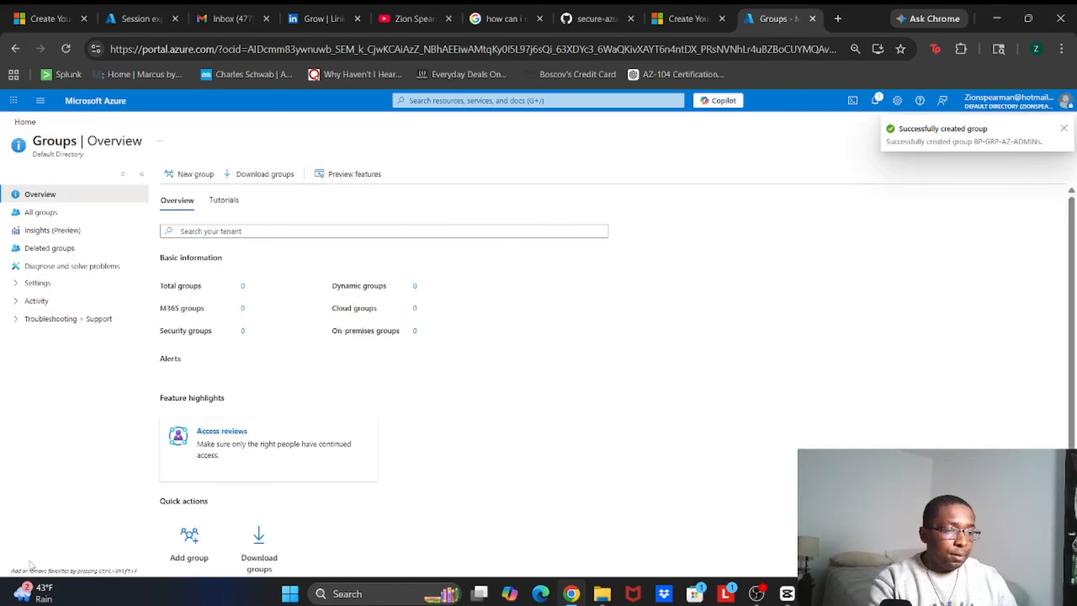
Create another security group named BP_GRP-AZ-OPS with the description 'Manage VMs'
click(184, 178)
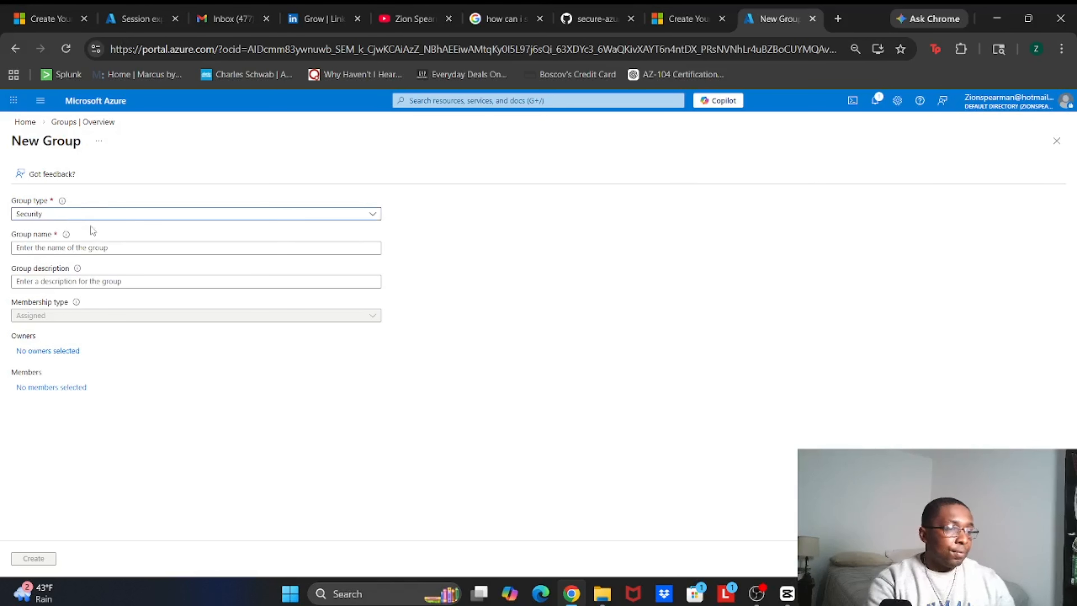
click(74, 249)
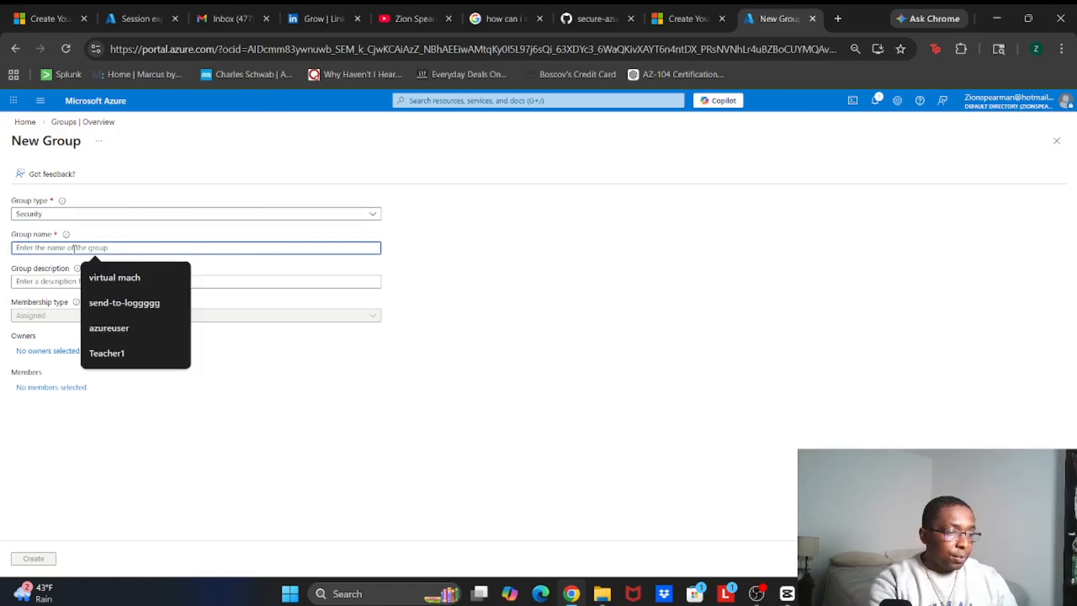
text(BP_GRP-)
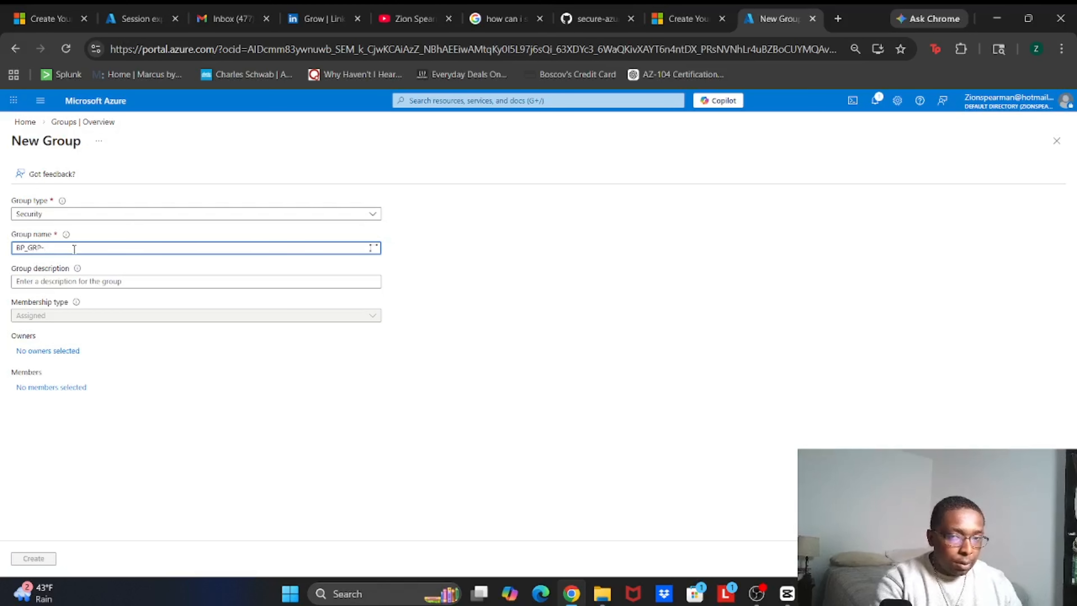
text(AZ-)
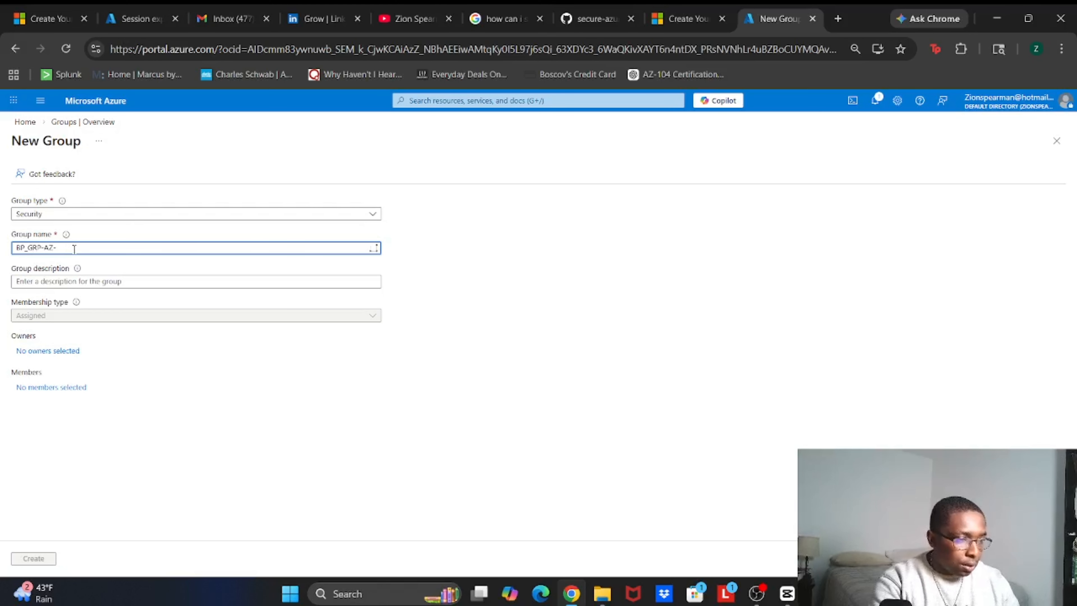
text(OPS)
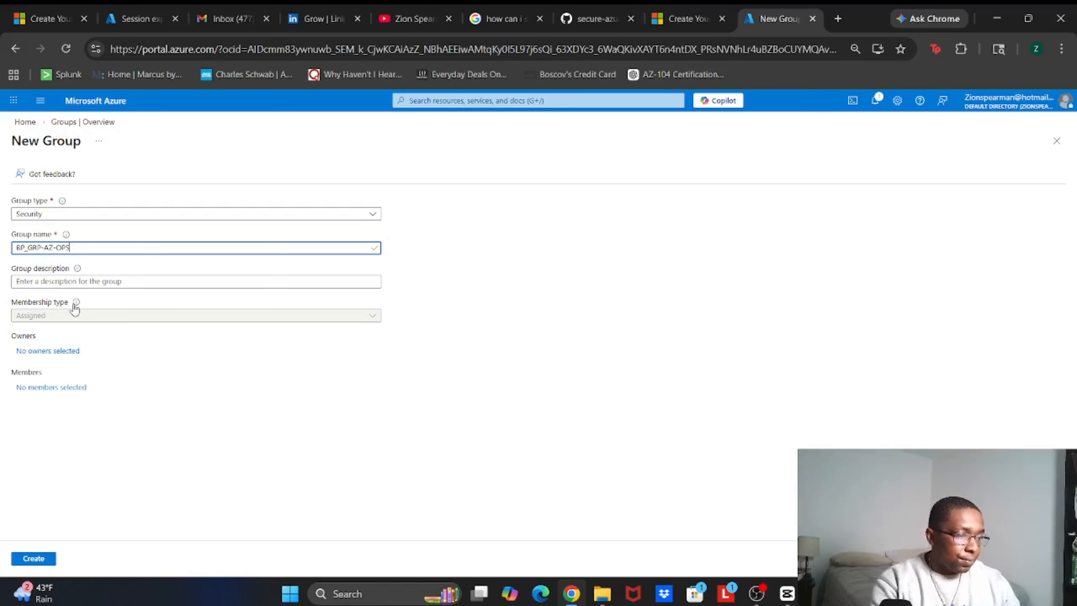
click(97, 282)
text(M)
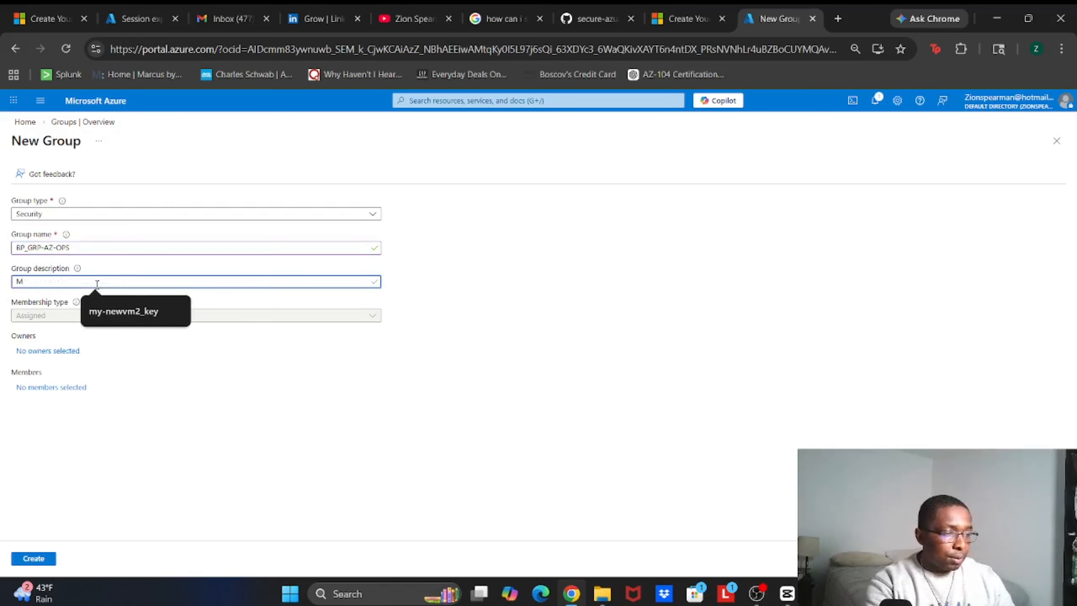
text(anage VM)
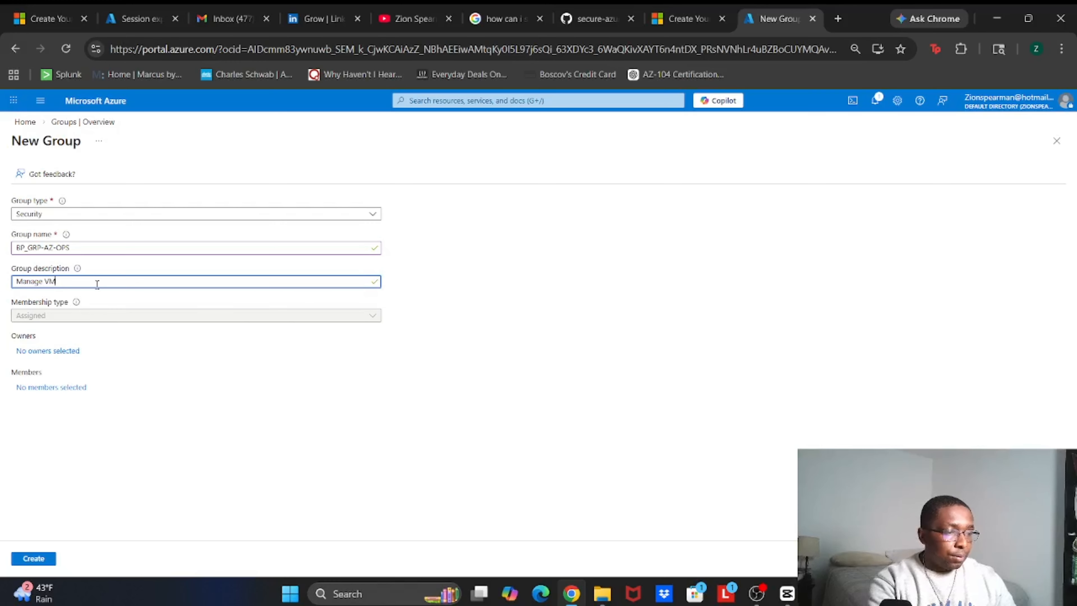
text(s)
click(33, 558)
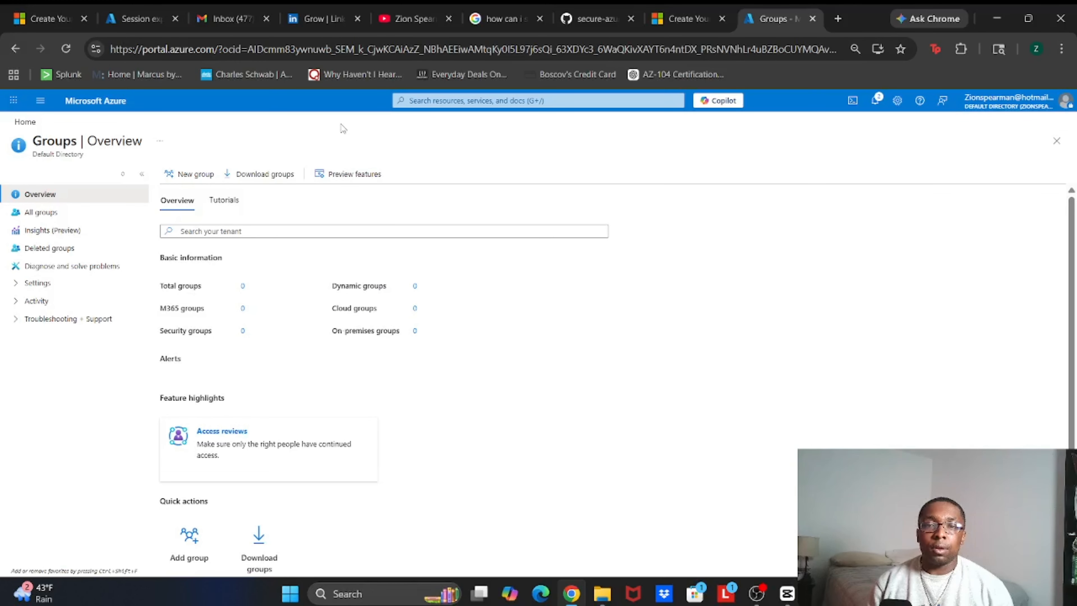
Create a third security group named BP-GRP-AZ-READONLY with the description 'Read Only'
click(182, 176)
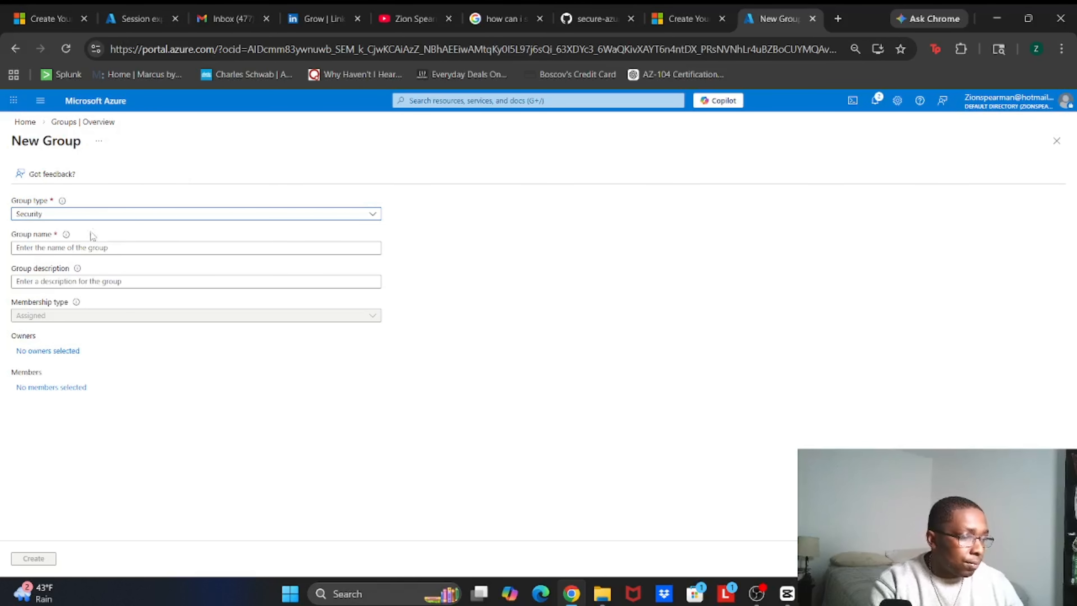
click(78, 247)
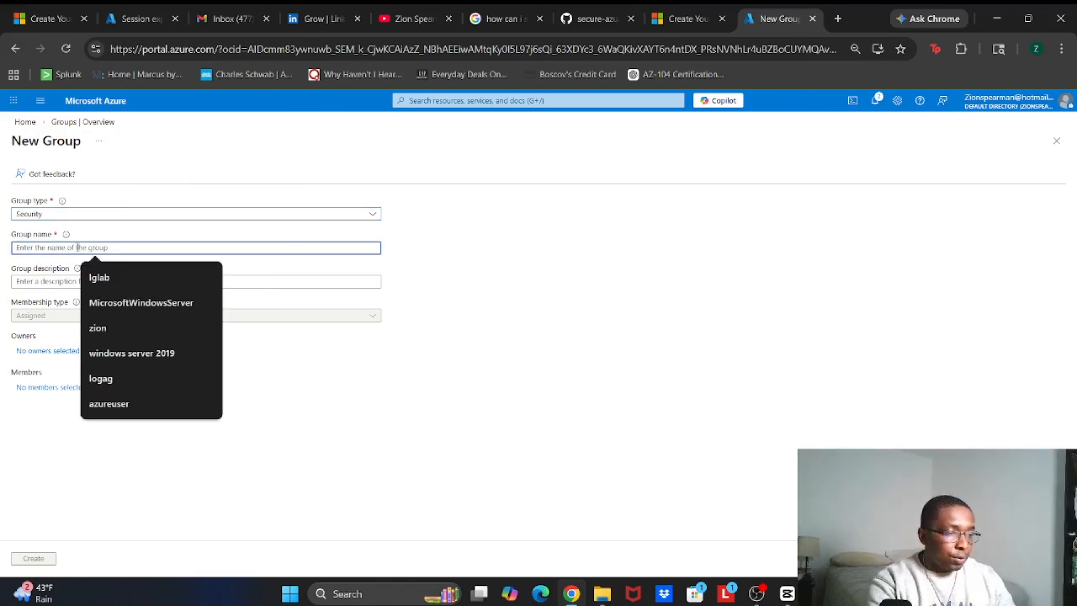
text(BP)
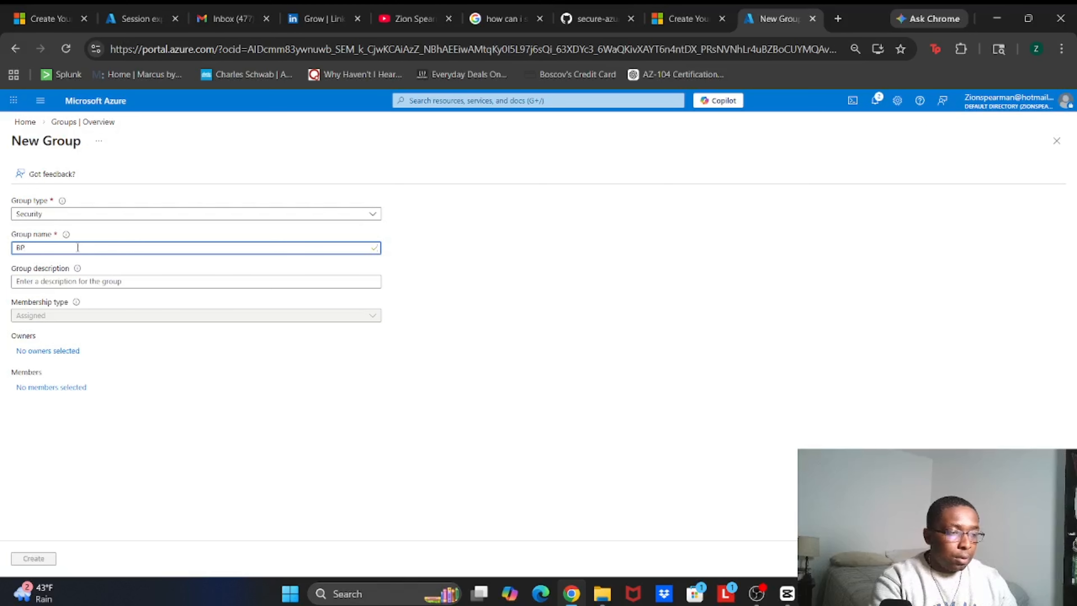
text(-G)
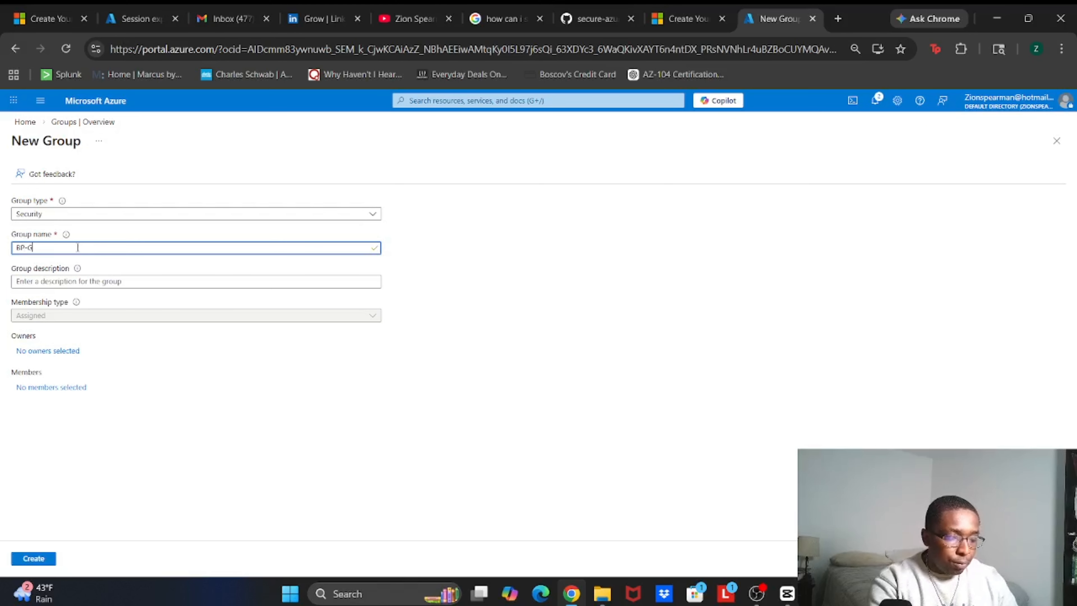
text(RP-)
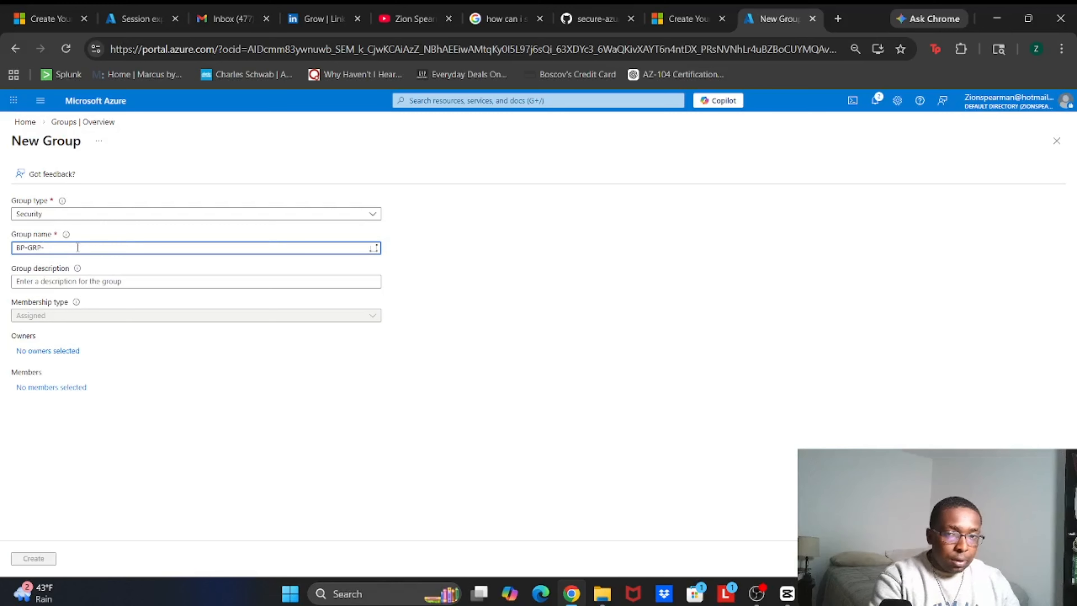
text(AZ-)
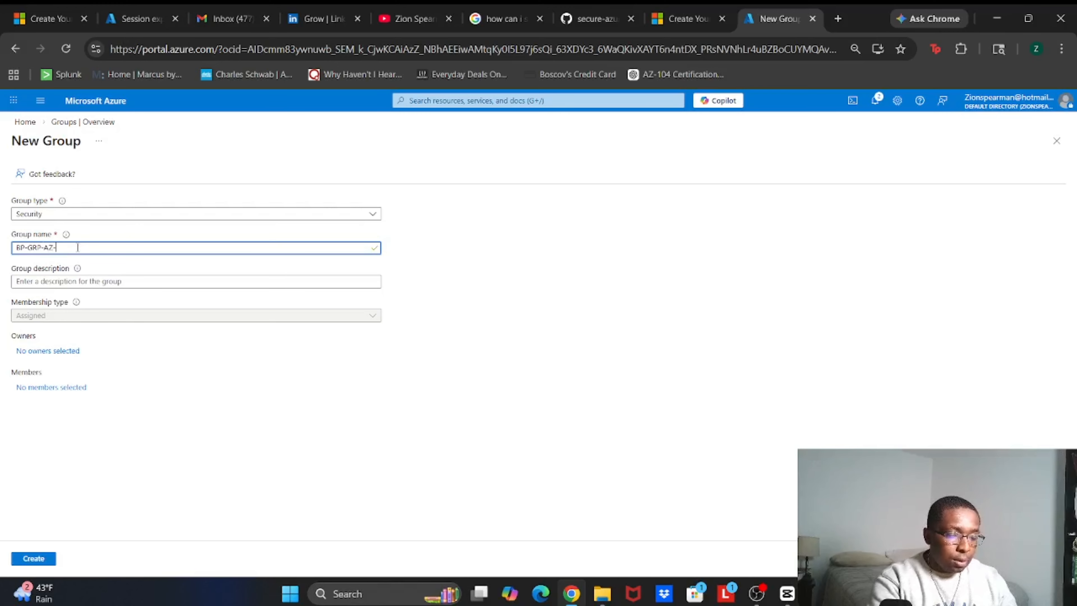
text(RE)
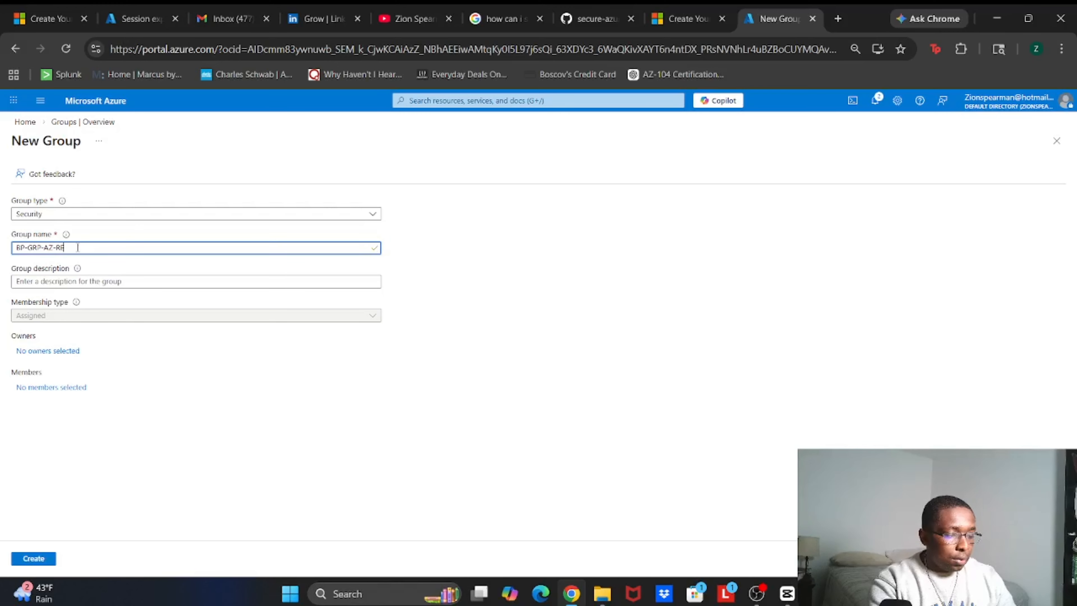
text(ADONLY)
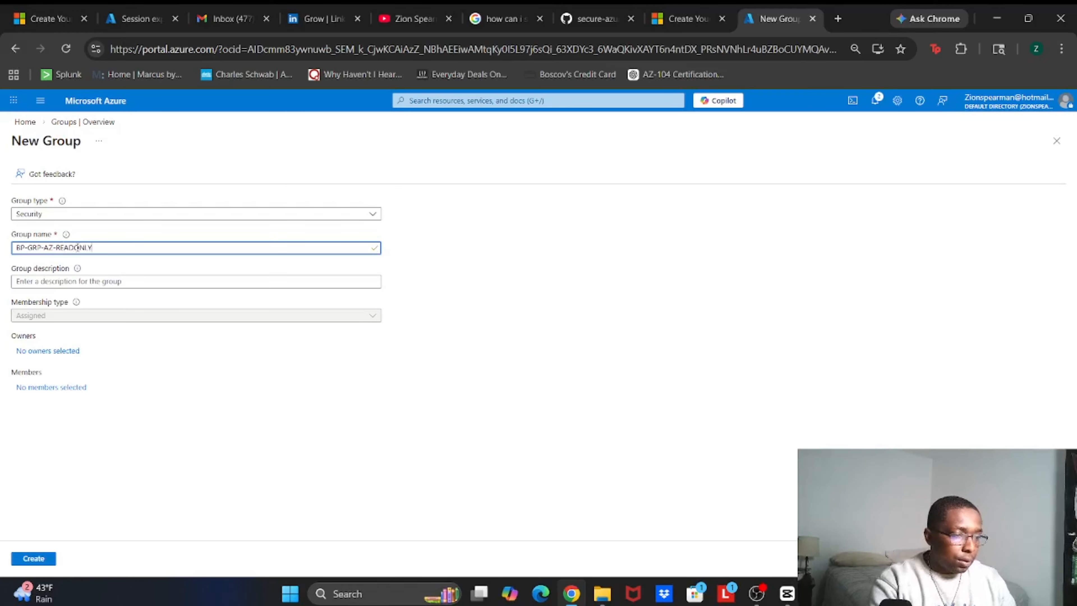
click(66, 281)
text(R)
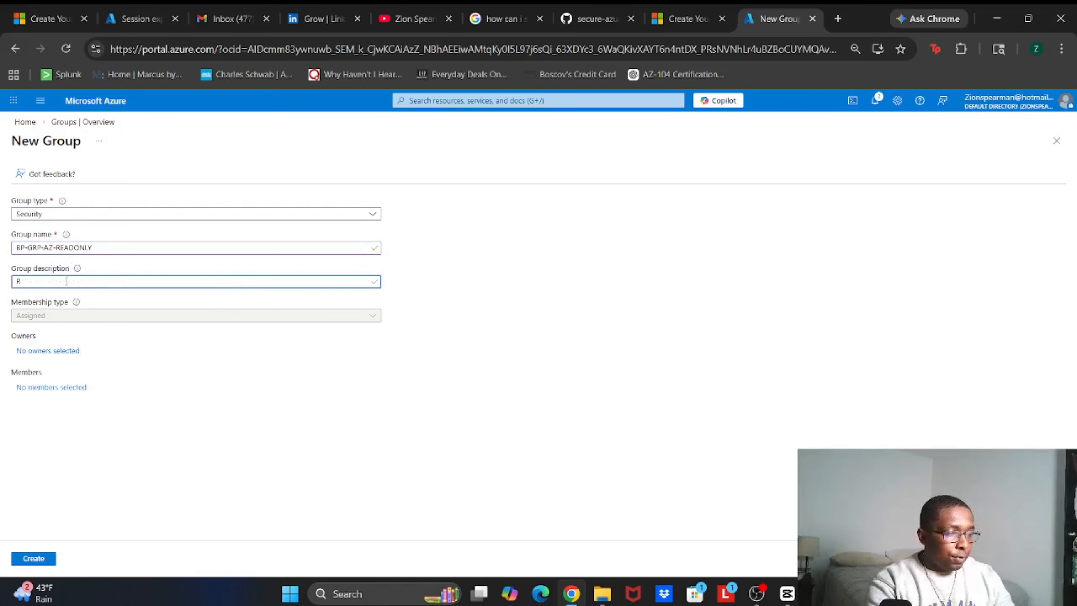
text(ead Onl)
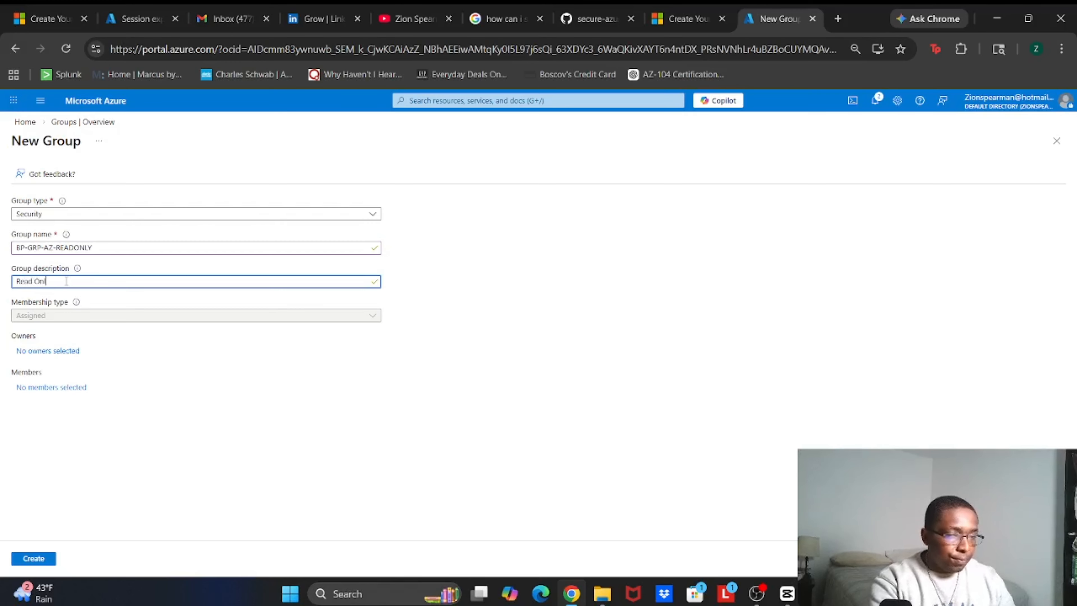
text(y)
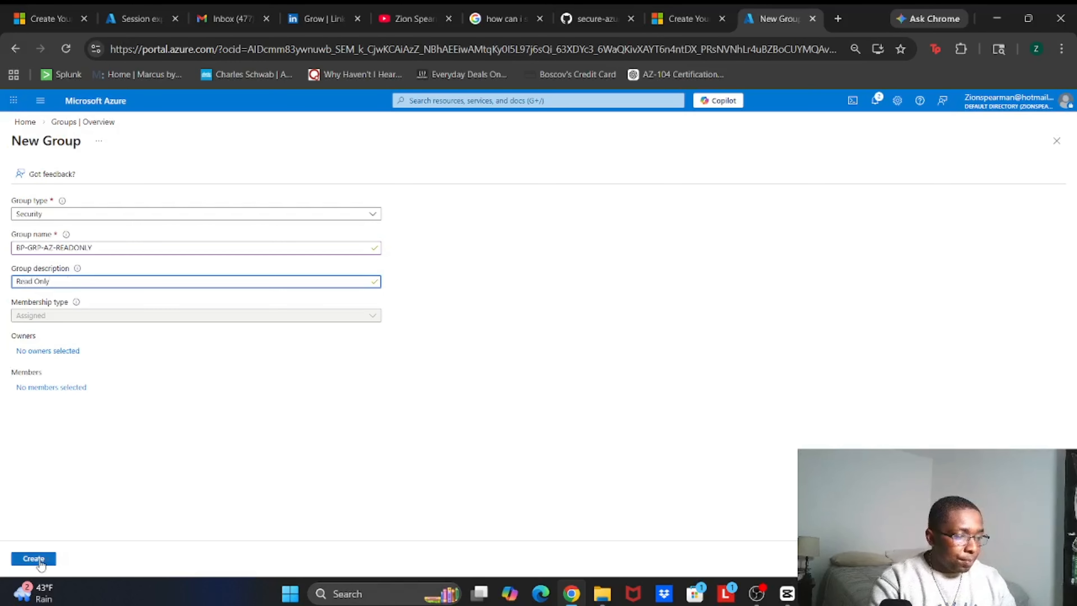
click(34, 559)
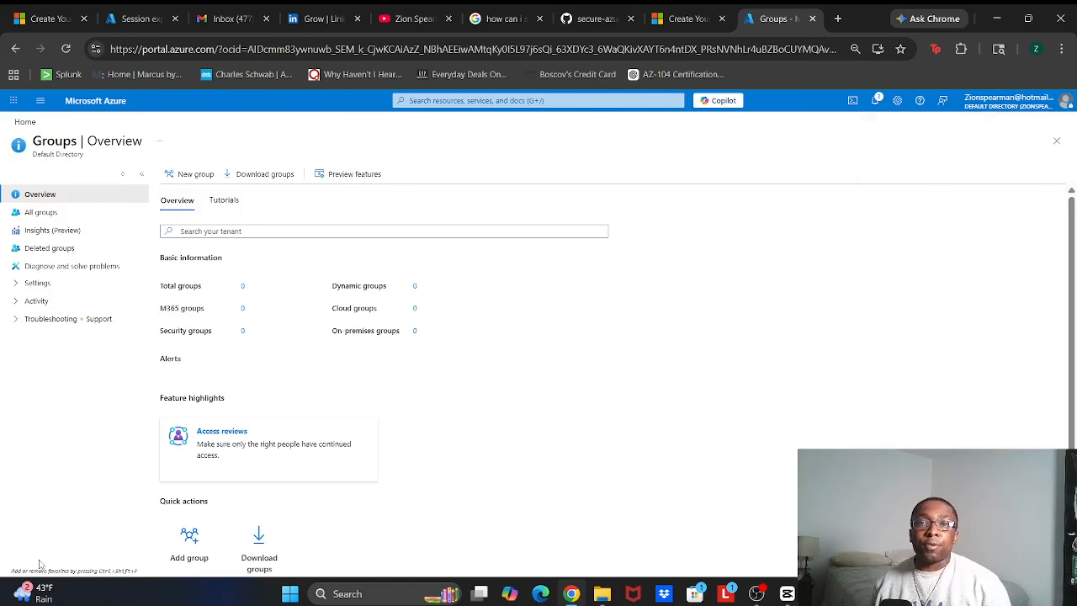
Return to the portal Home page and open the Users service through the 'users' search
click(96, 109)
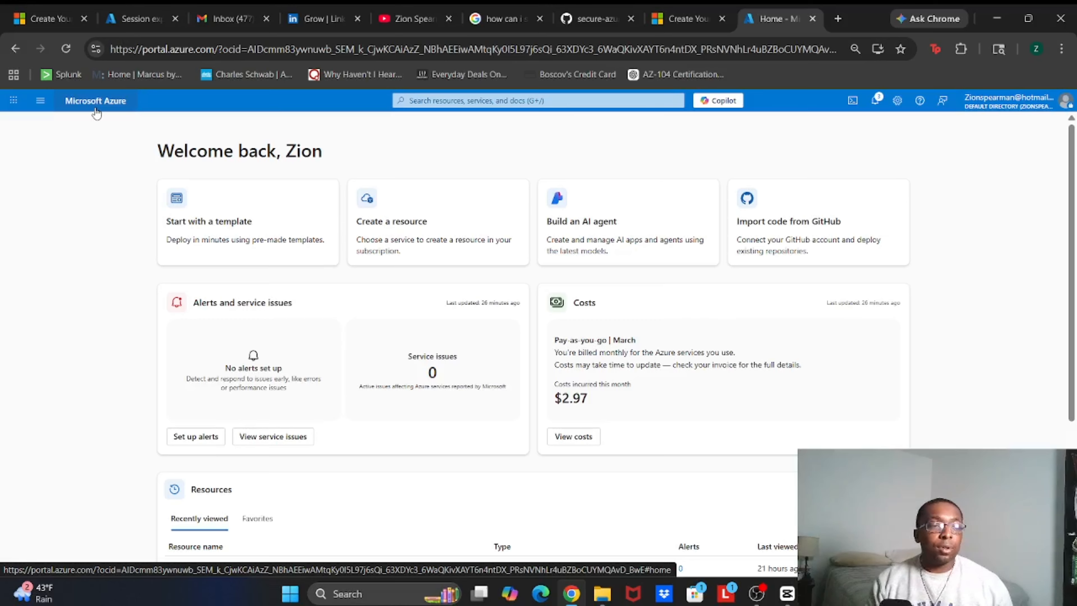
click(518, 104)
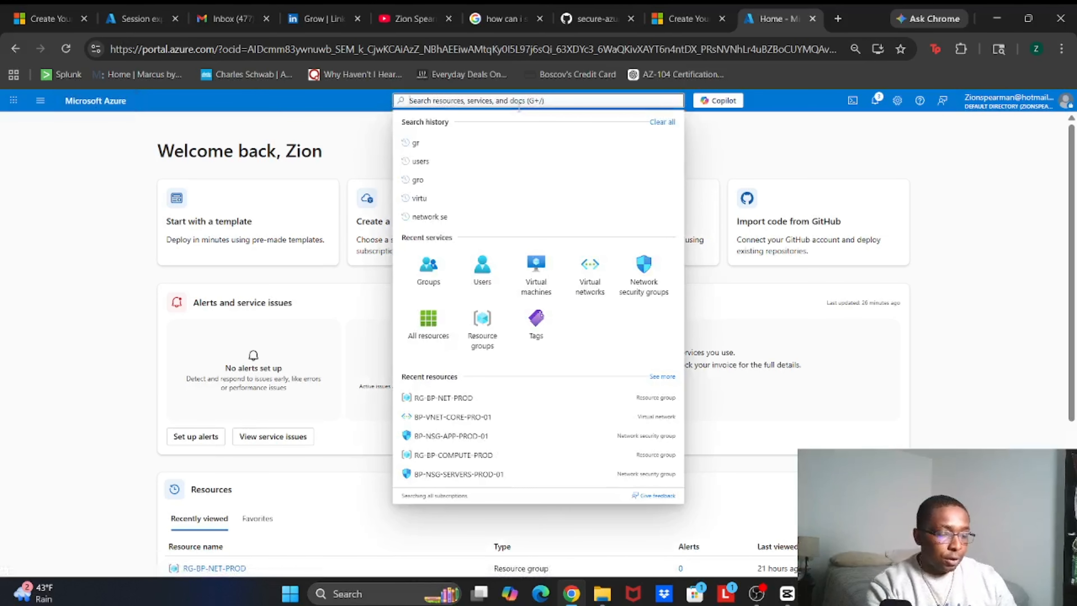
text(users)
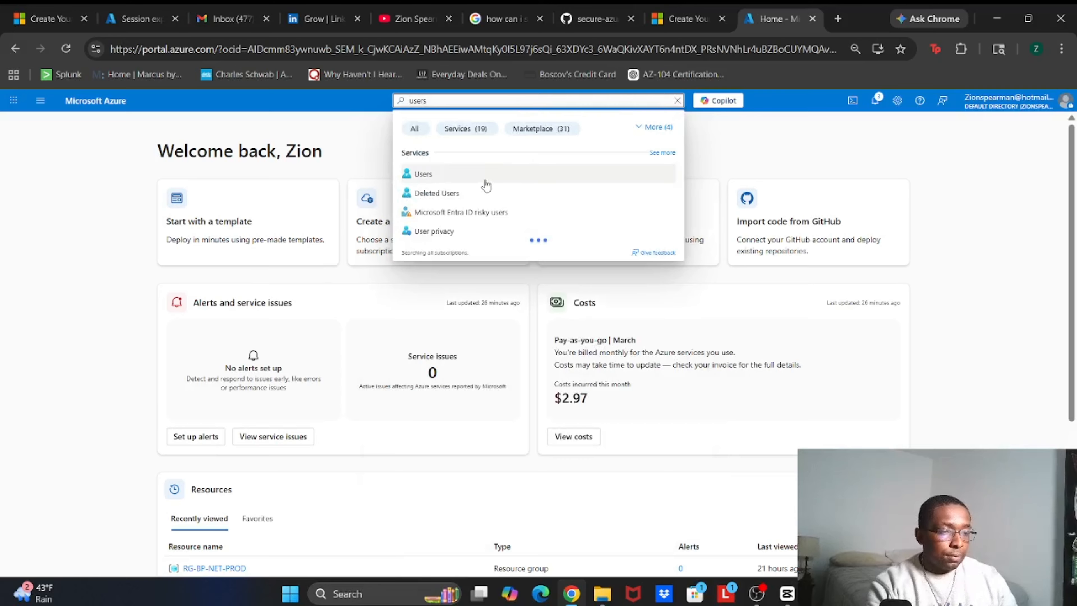
click(485, 180)
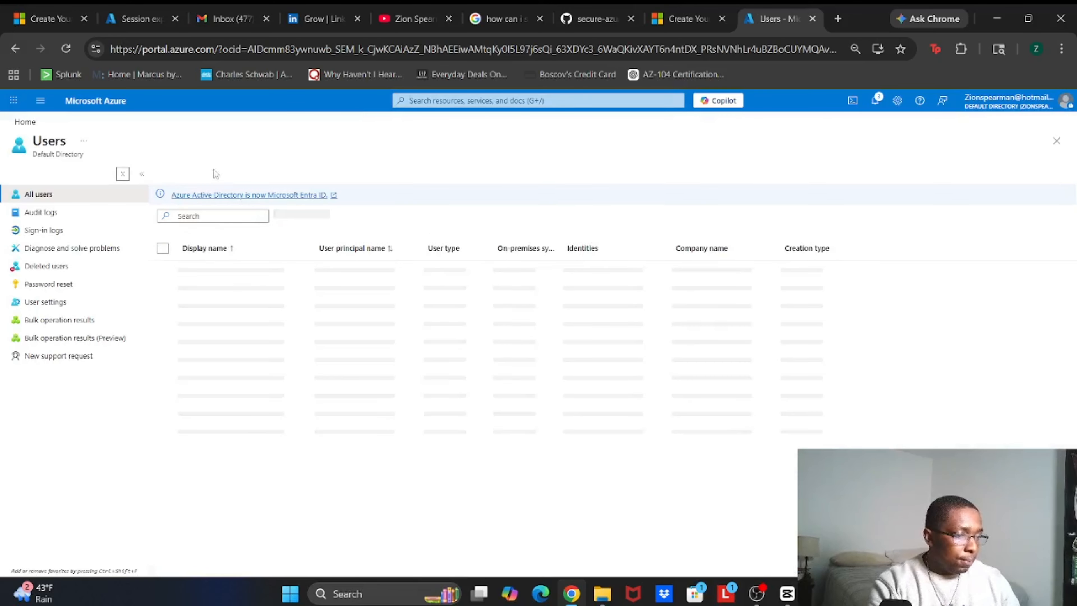
Start a new internal user with principal name bp.admin and display name admin
click(188, 180)
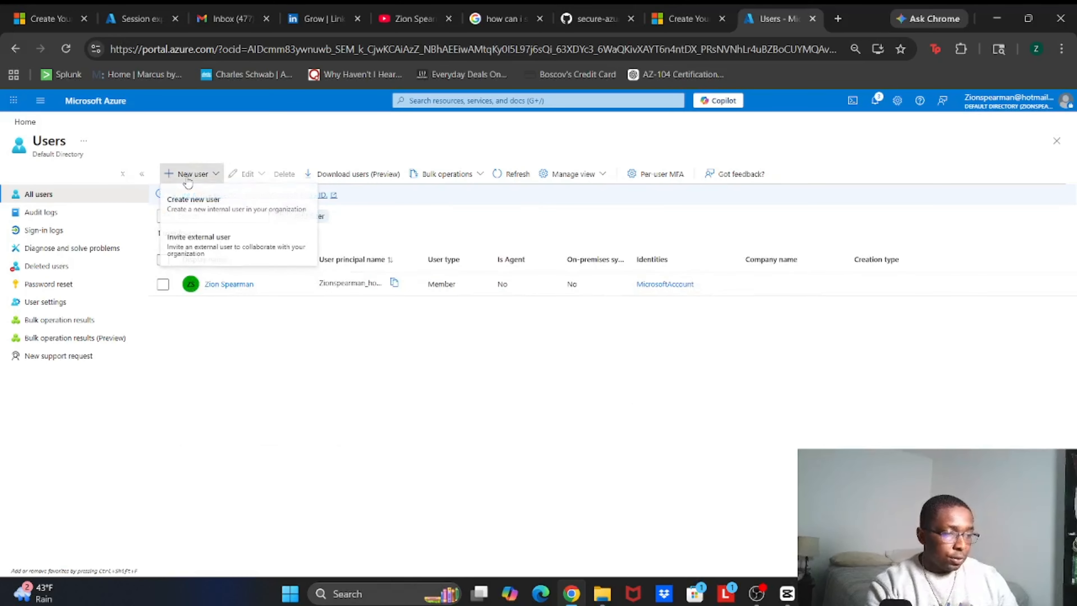
click(187, 206)
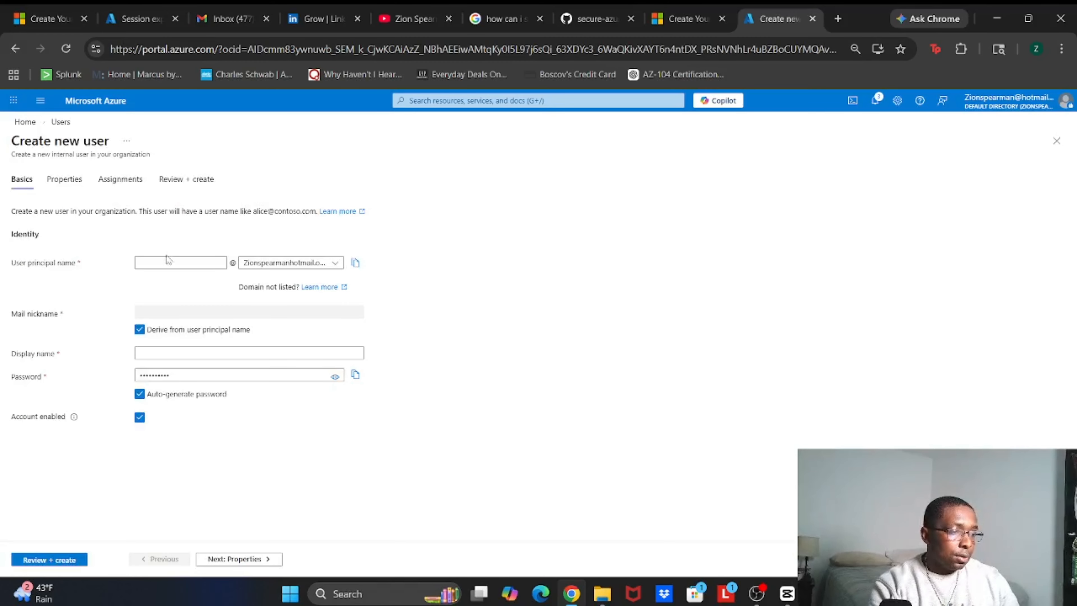
click(163, 262)
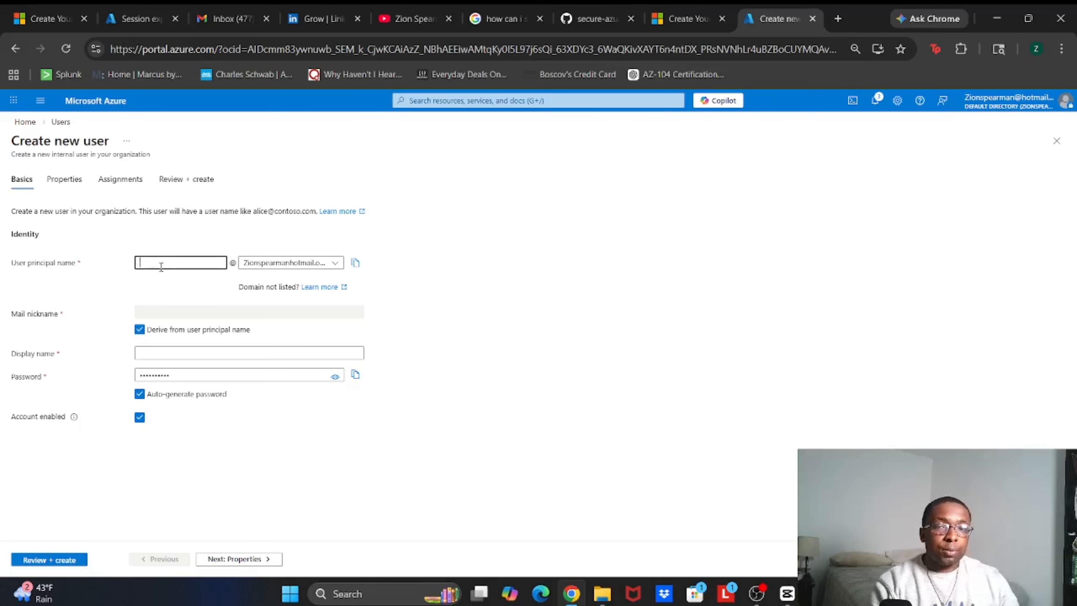
text(bp)
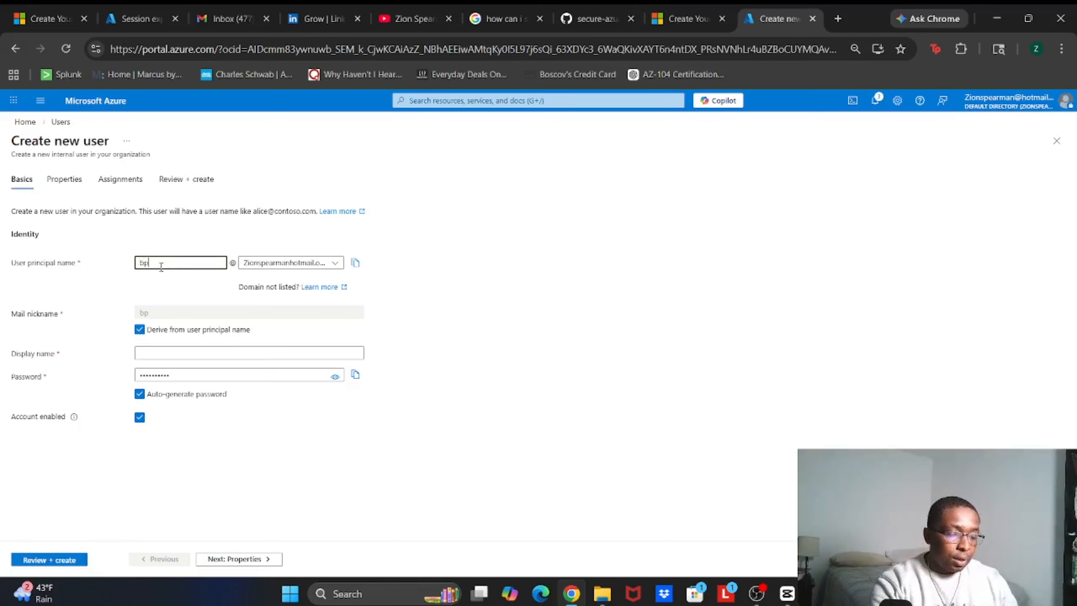
text(.admin)
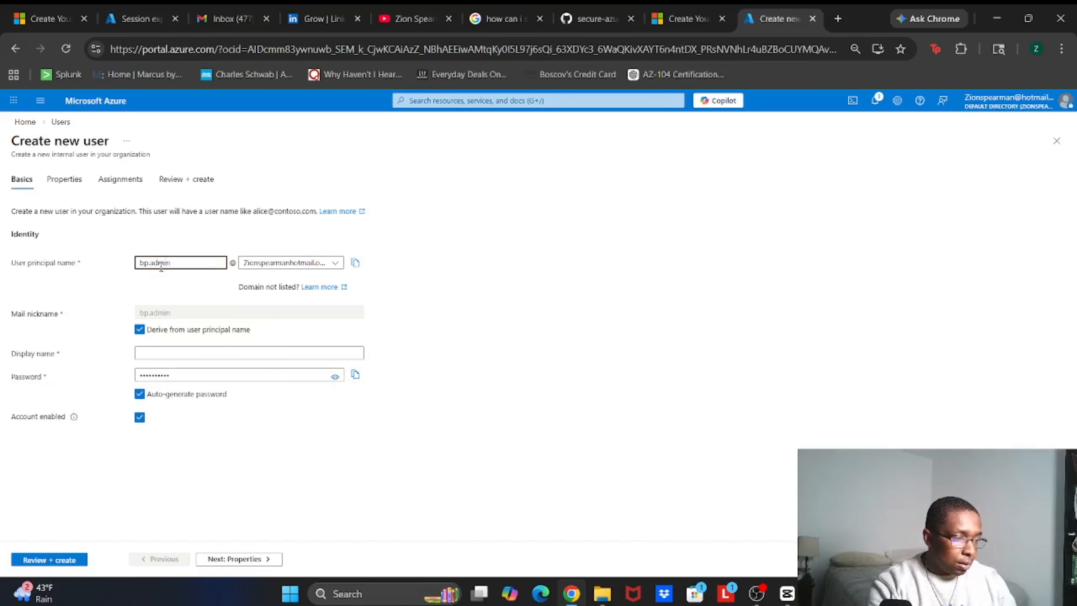
click(150, 354)
text(admin)
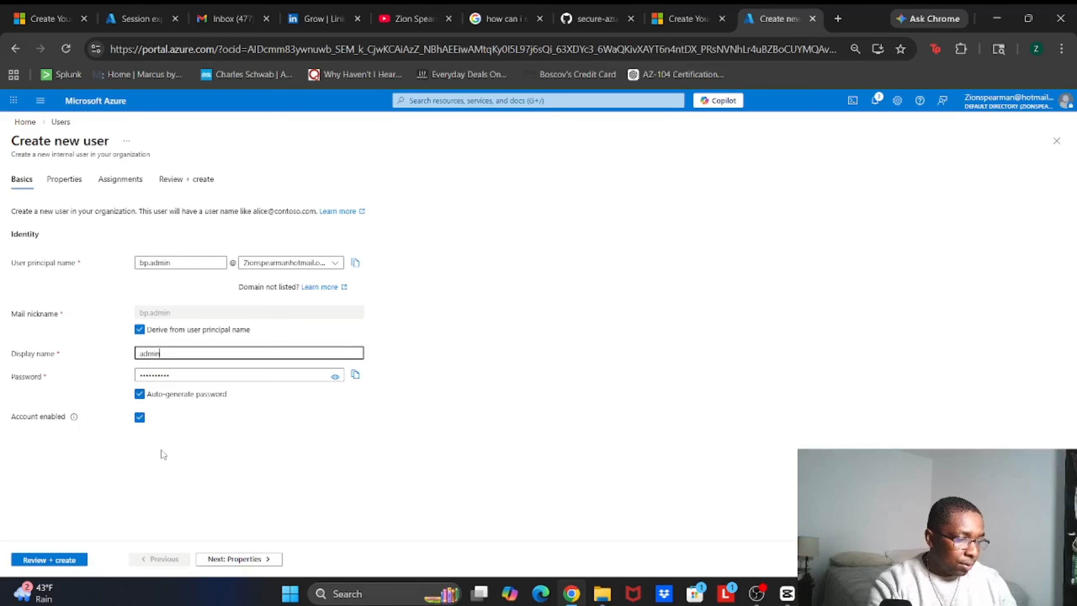
Pass through Properties and Assignments unchanged and create the admin user
click(242, 560)
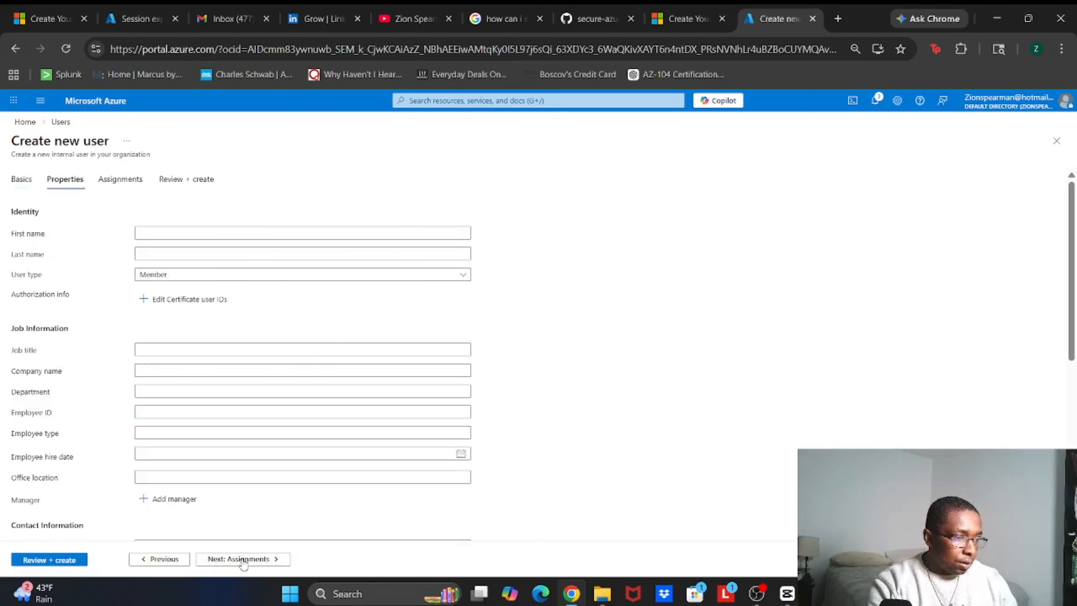
scroll(240, 408, down, 5)
scroll(240, 408, up, 5)
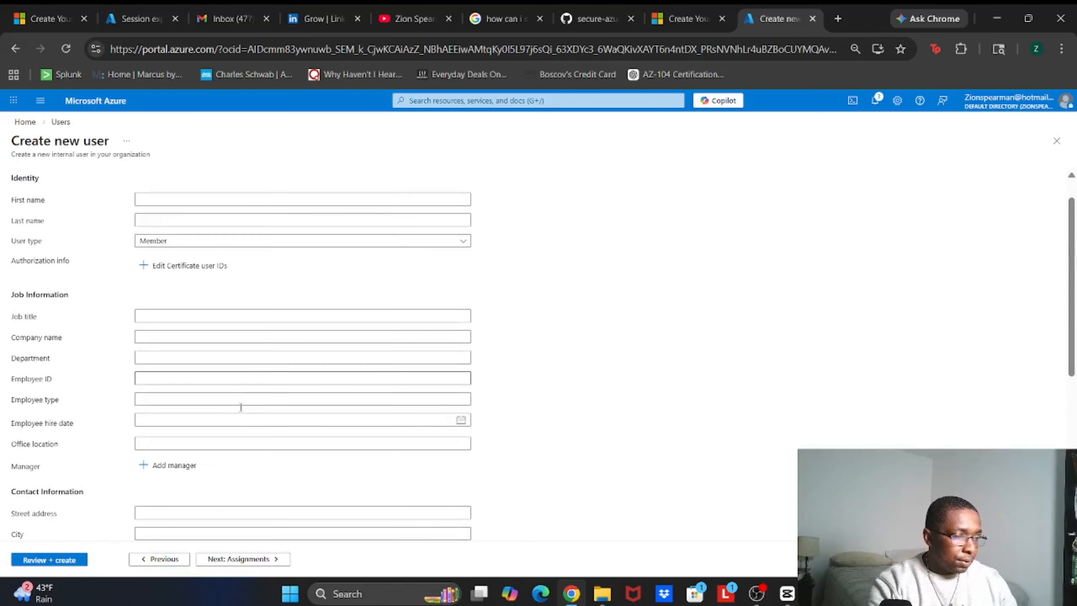
scroll(240, 407, down, 6)
click(266, 560)
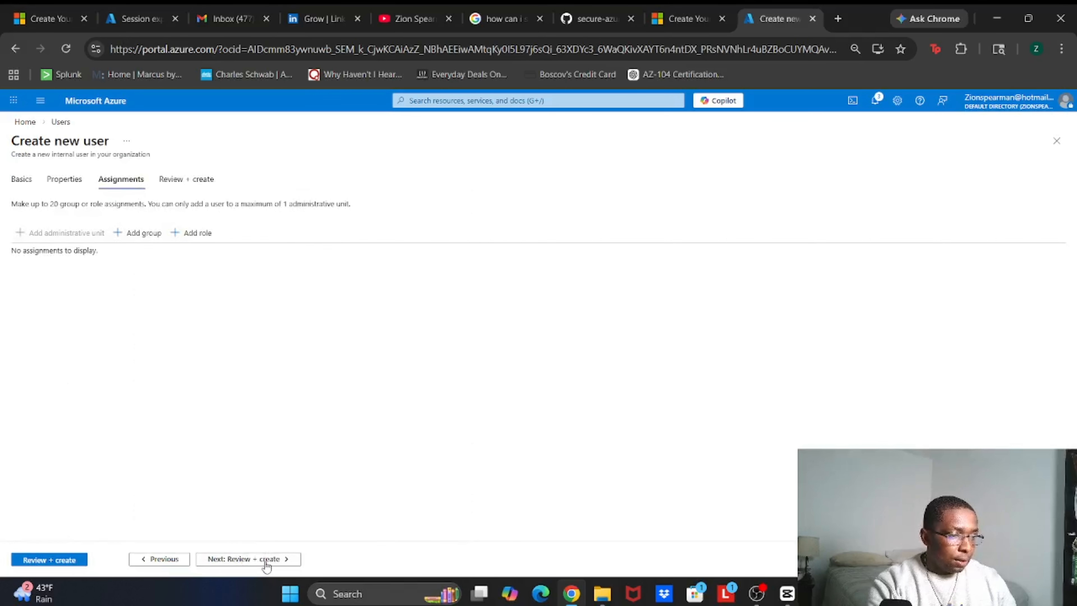
click(266, 560)
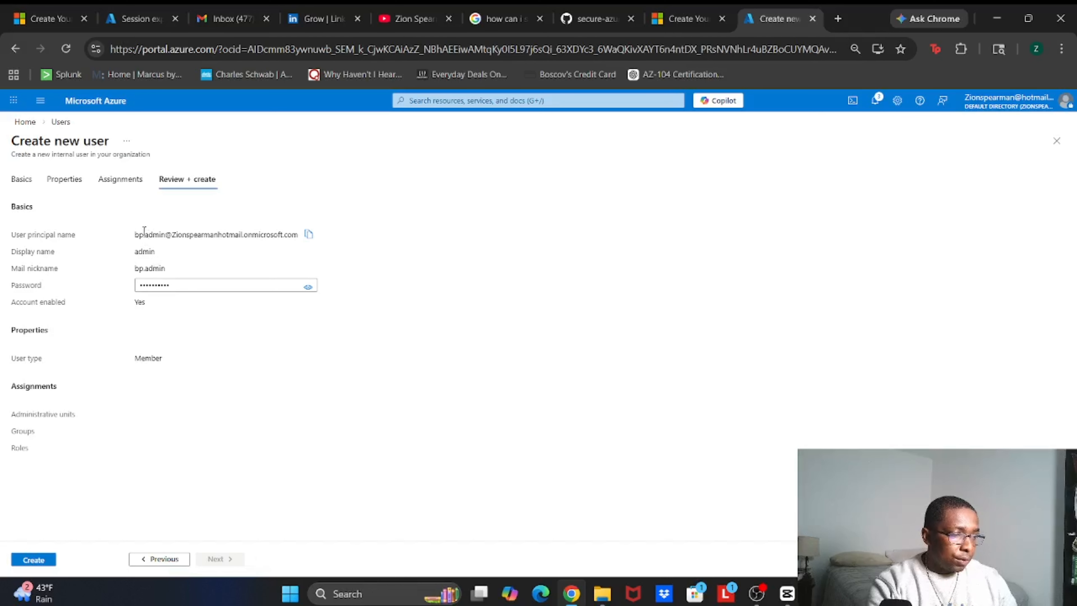
click(34, 560)
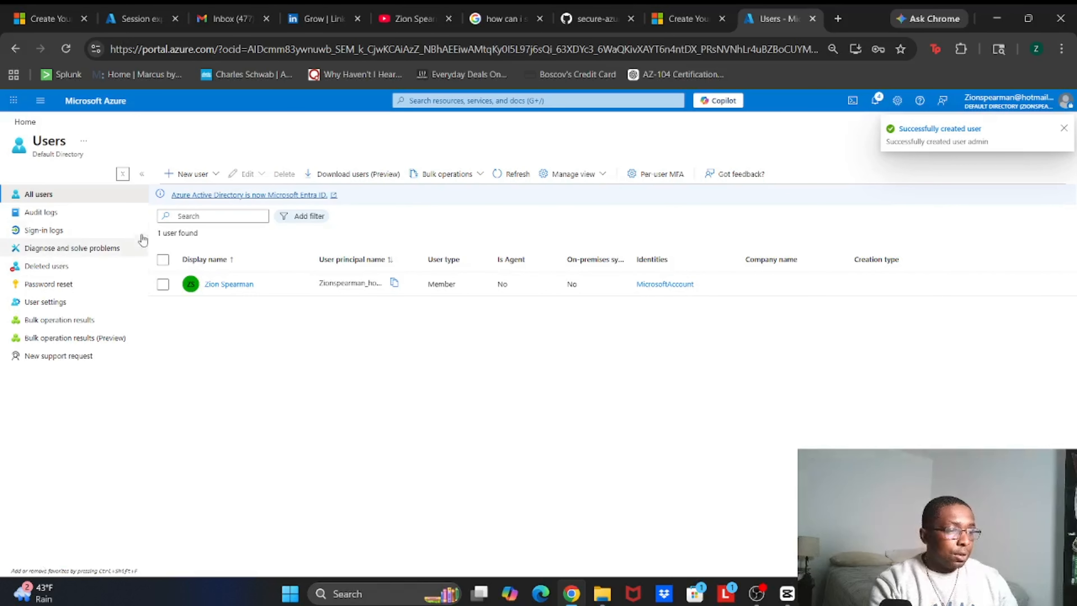
Create the internal user bp.ops with bp.ops as its display name
click(188, 176)
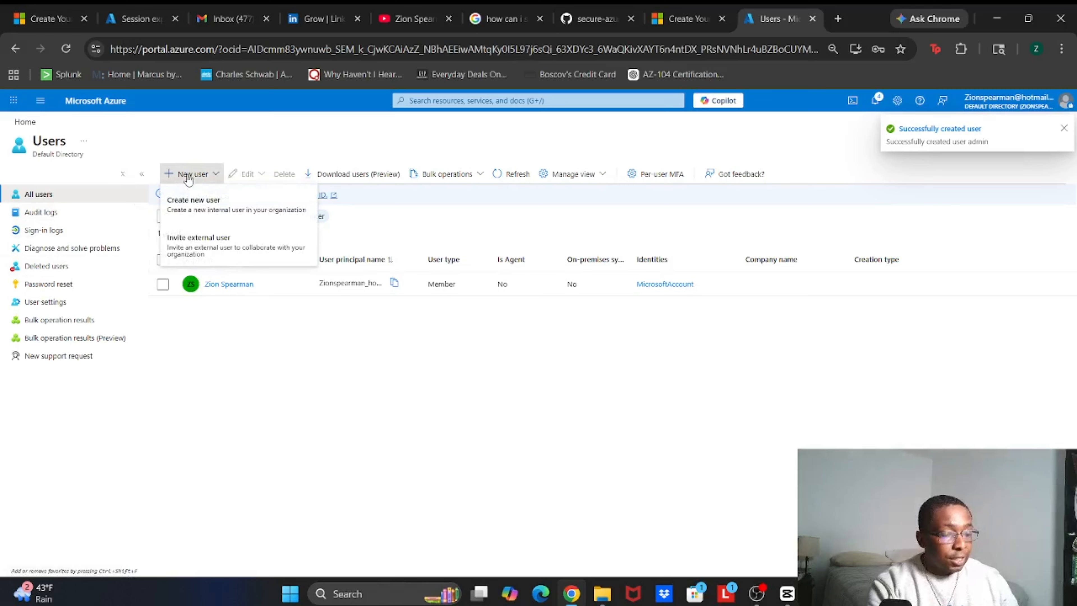
click(187, 208)
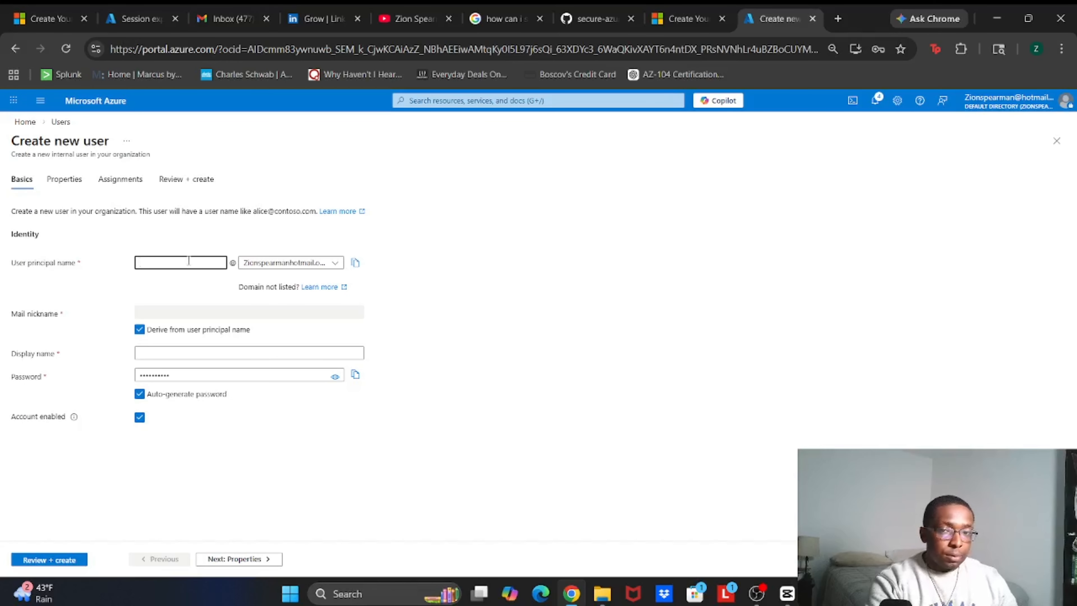
text(bp.ops)
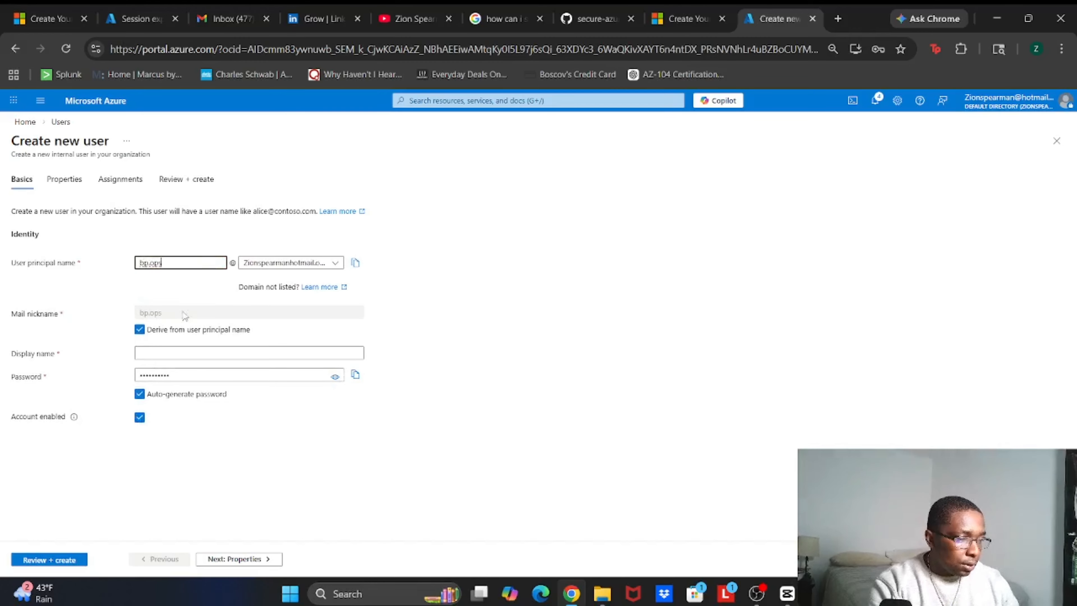
click(167, 353)
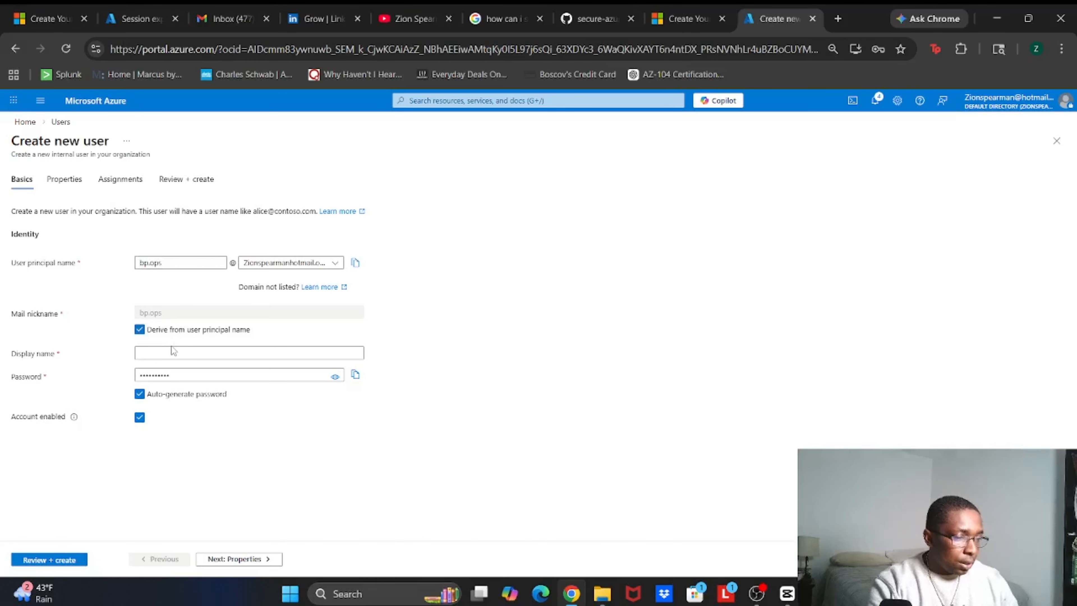
text(b)
key(BackSpace)
text(b)
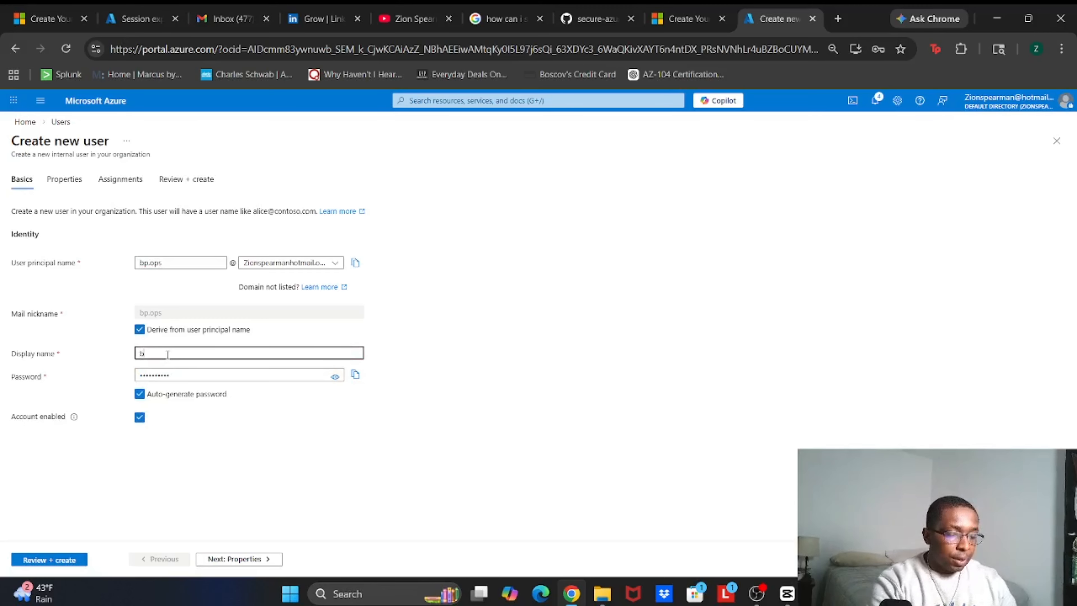
text(p.)
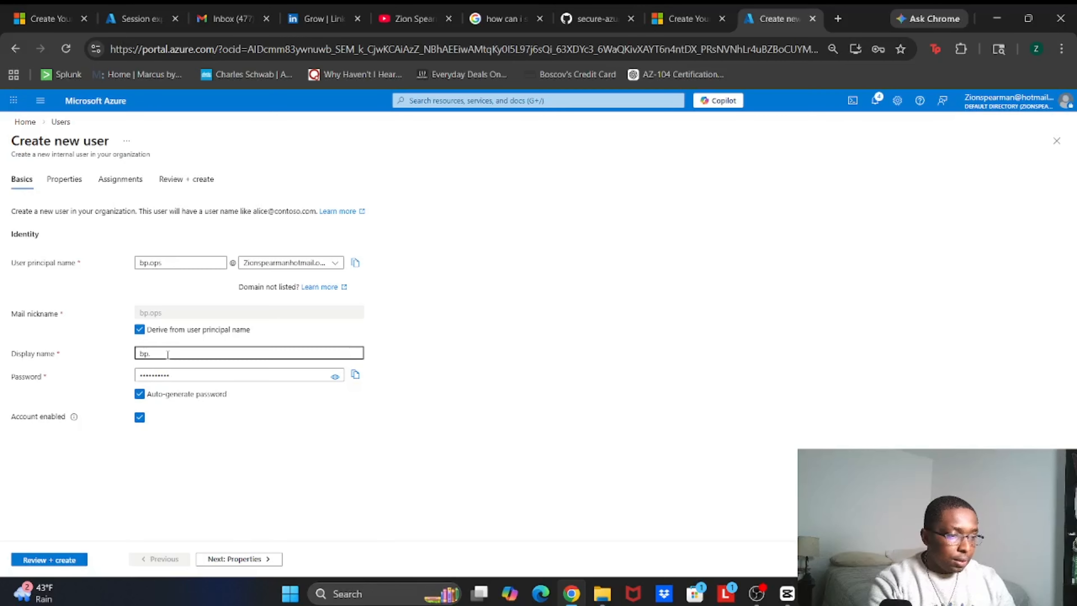
text(ops)
click(50, 566)
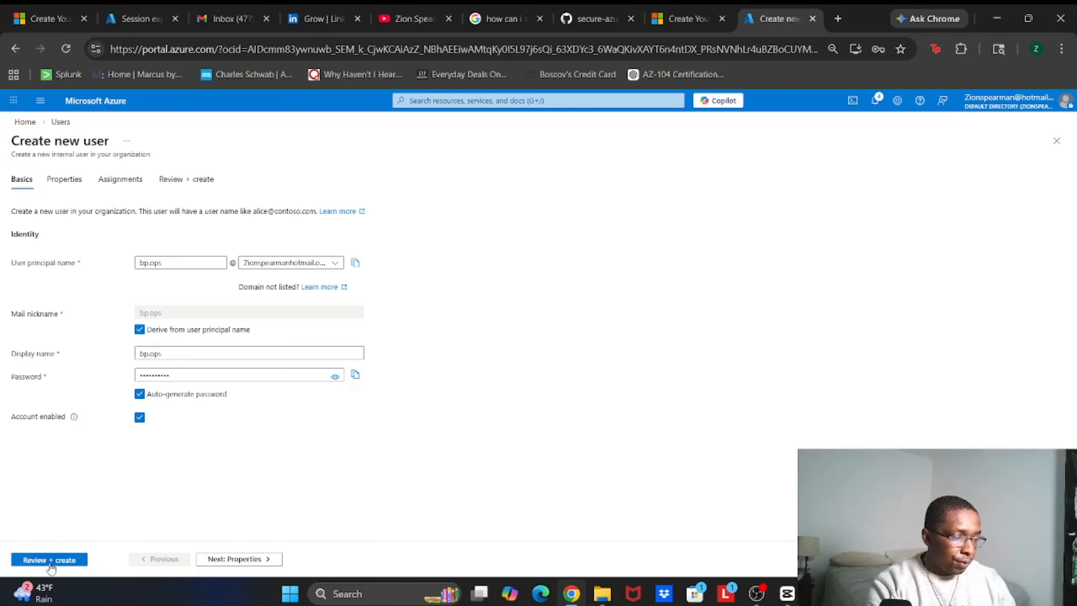
click(50, 561)
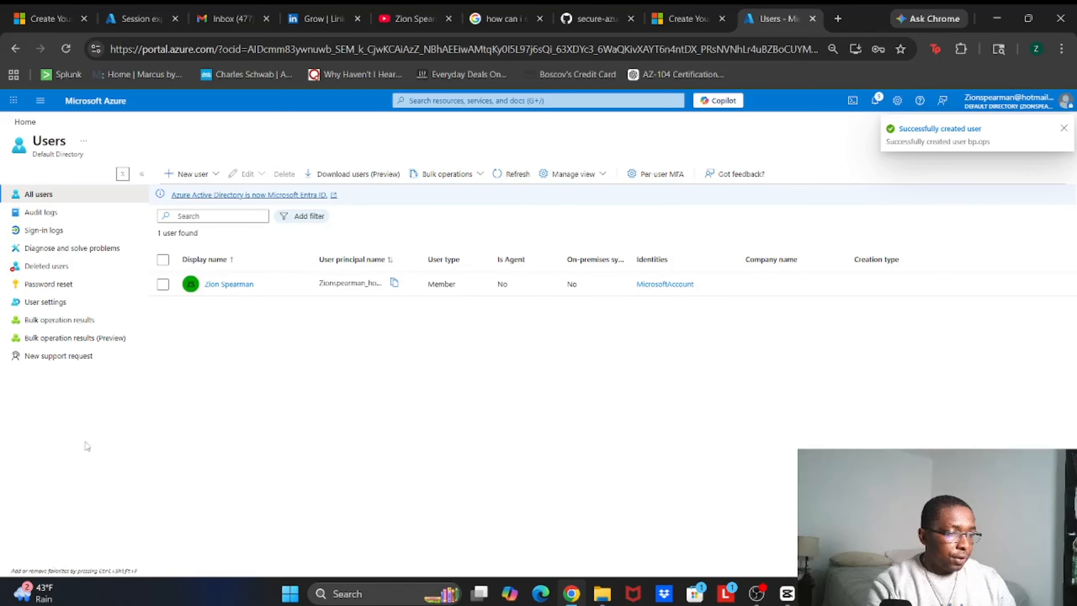
Create the internal user bp.readonly with bp.readonly as its display name
click(191, 173)
click(189, 207)
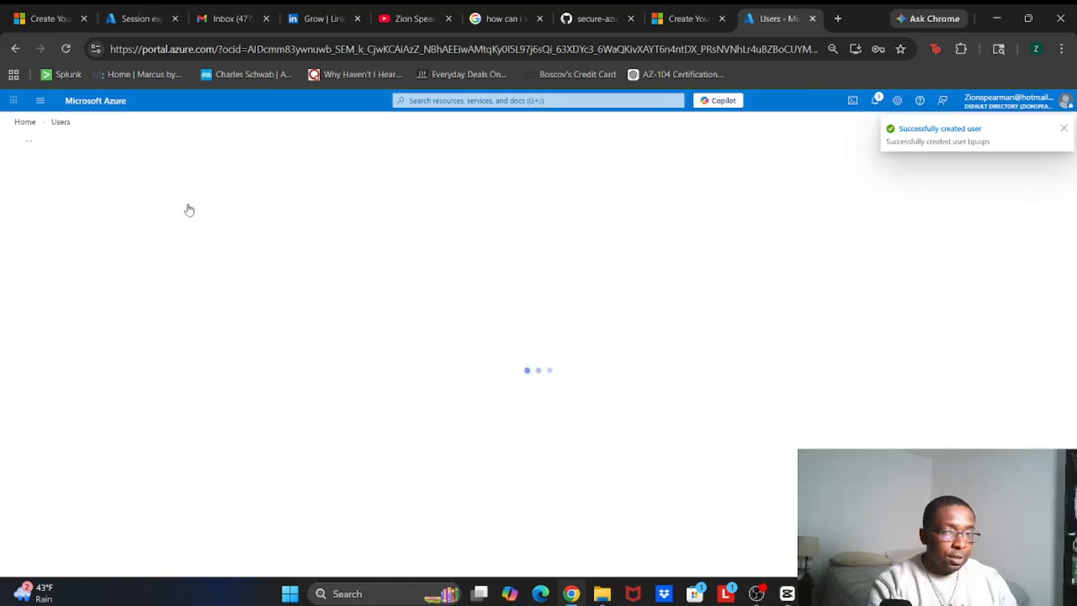
click(182, 262)
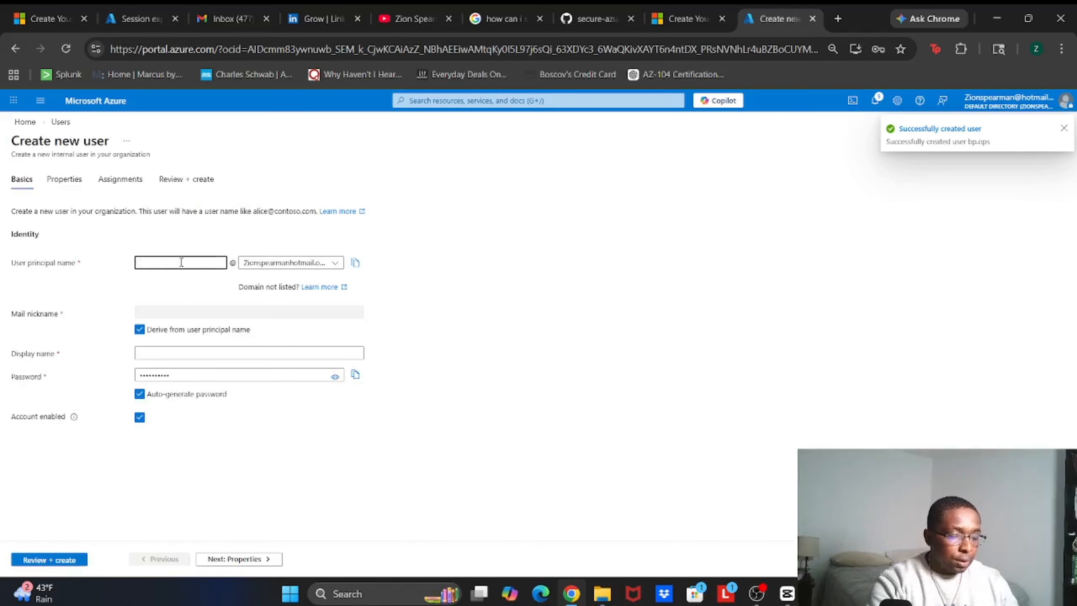
text(bp.r)
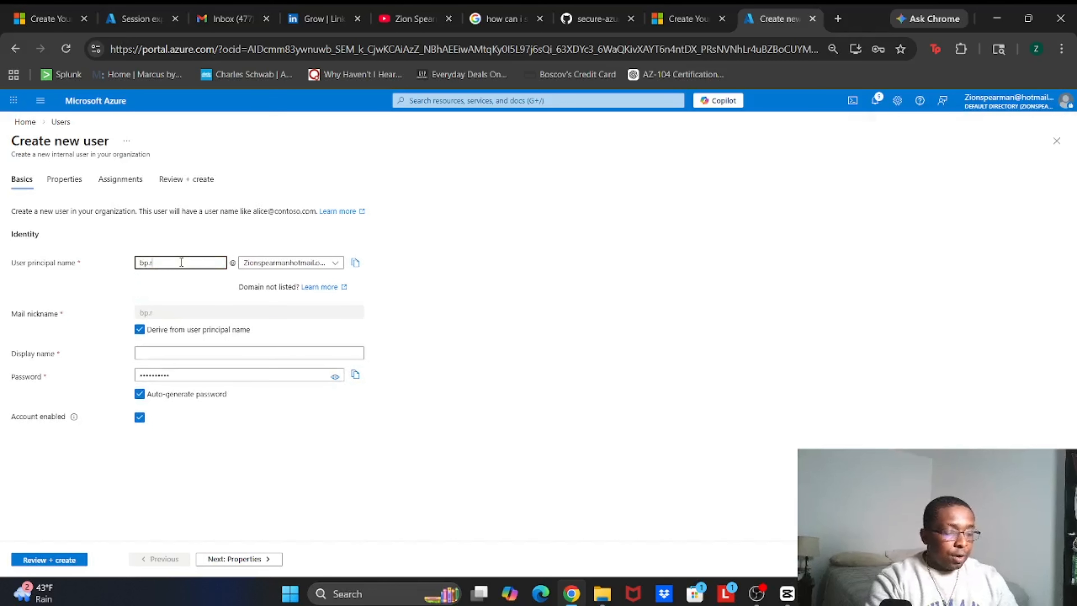
text(eadonly)
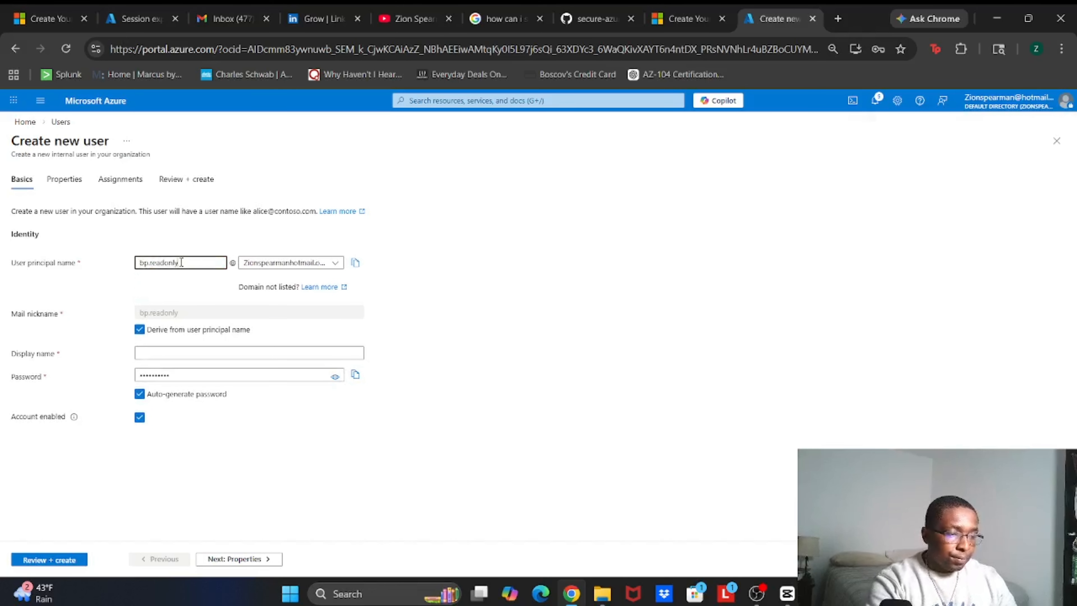
click(156, 351)
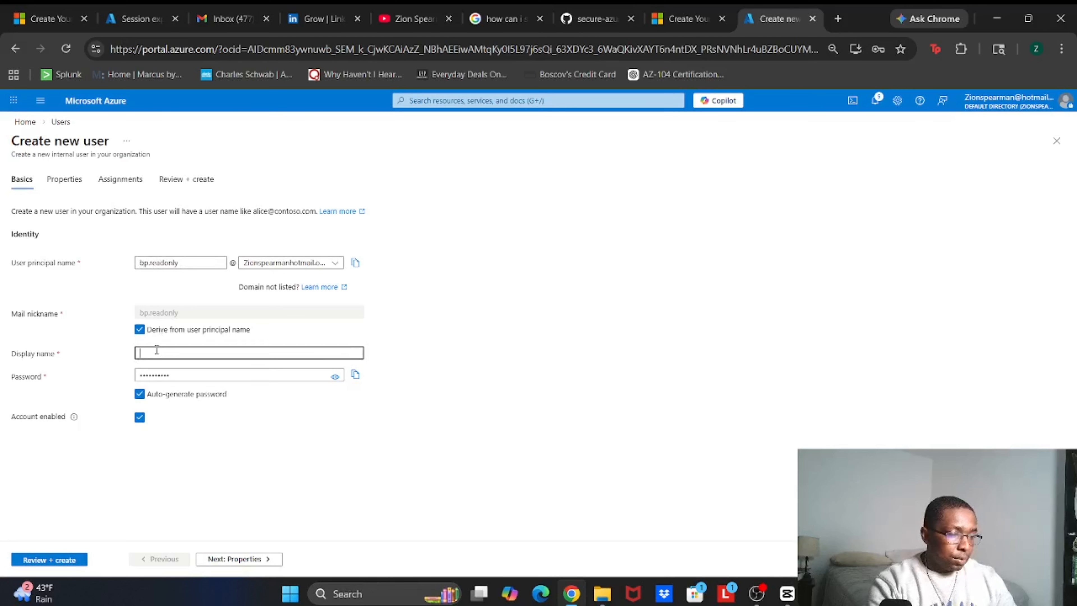
text(re)
key(BackSpace)
key(BackSpace)
text(bp)
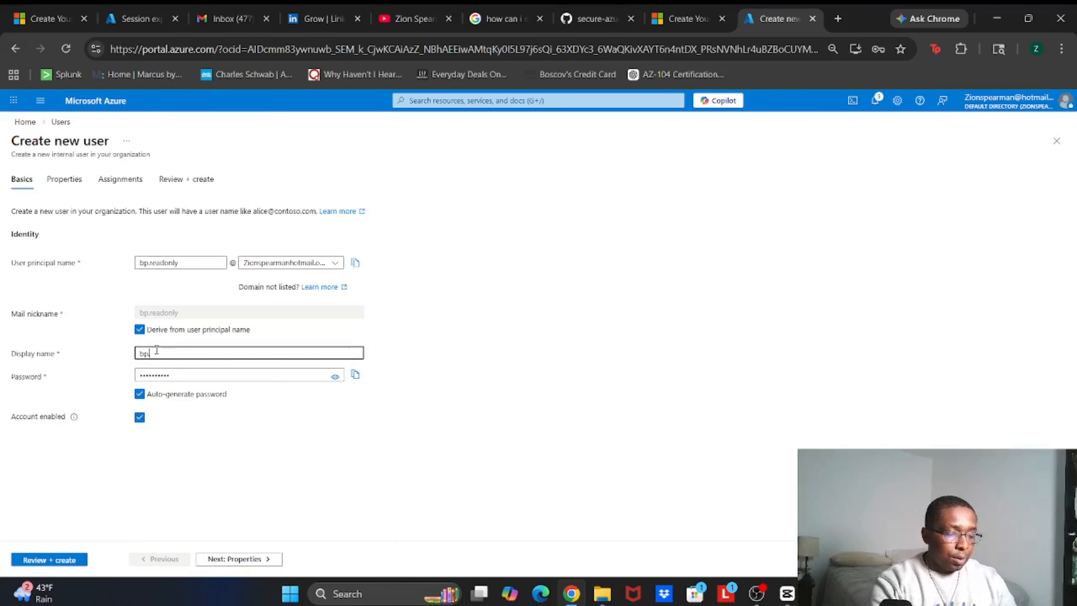
text(.readonly)
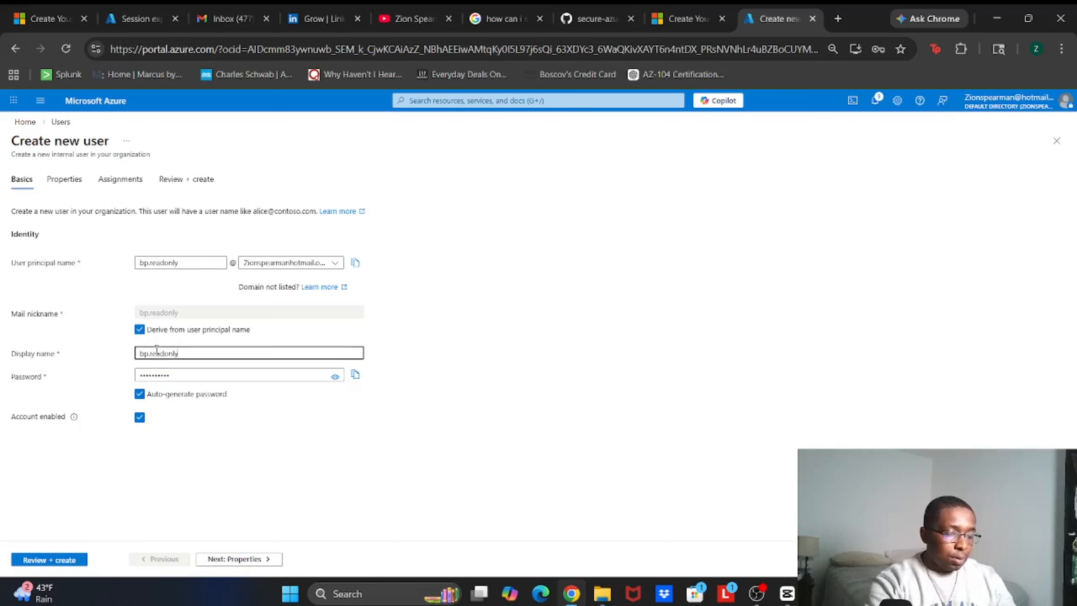
click(34, 563)
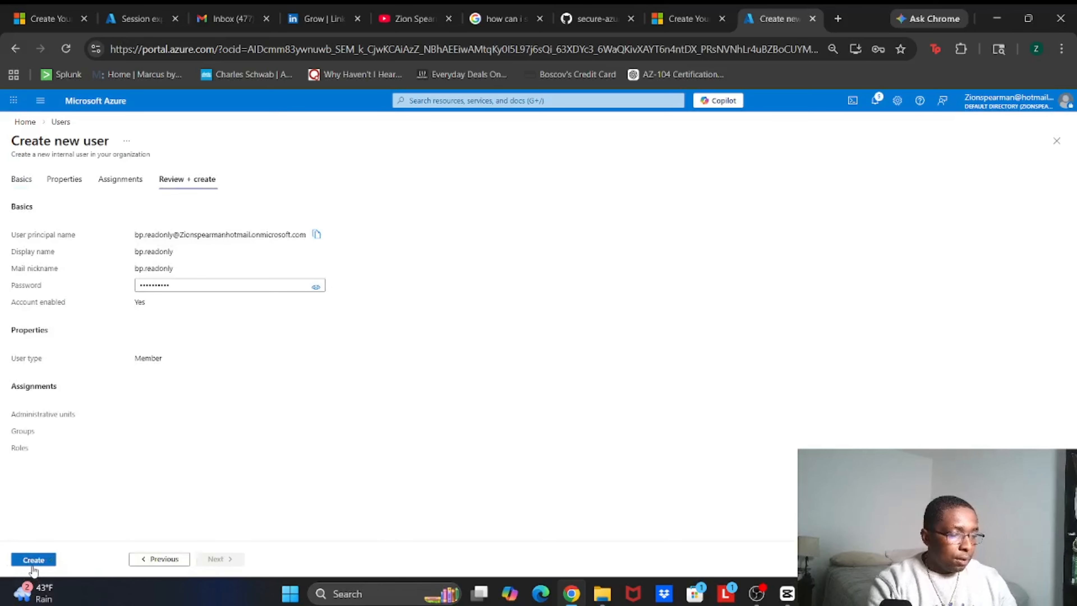
click(33, 565)
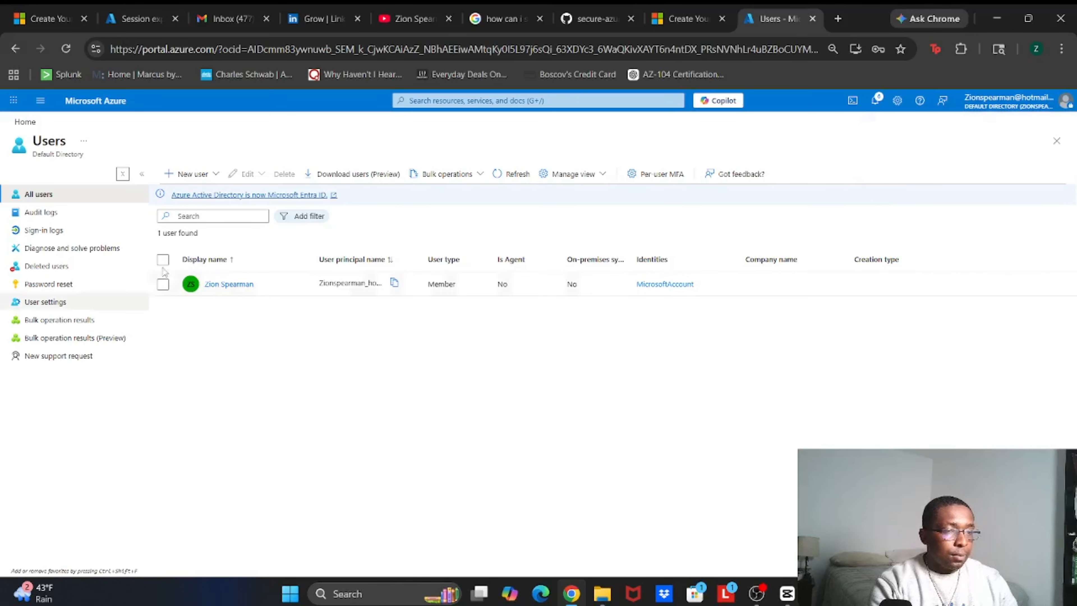
Refresh the user list, then open the BP-GRP-AZ-ADMINs group from All groups
click(508, 173)
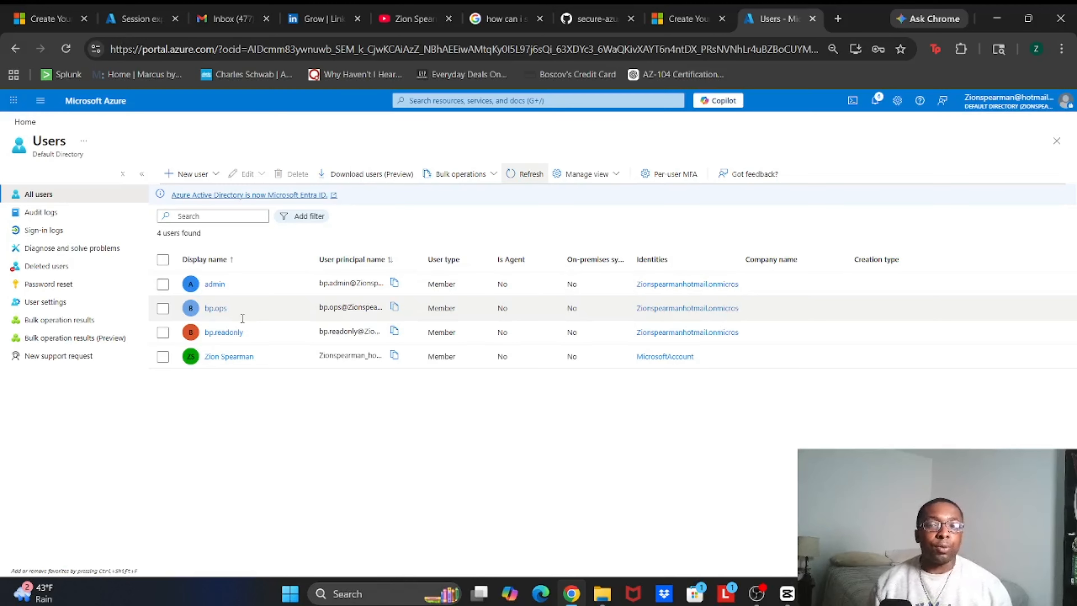
click(483, 101)
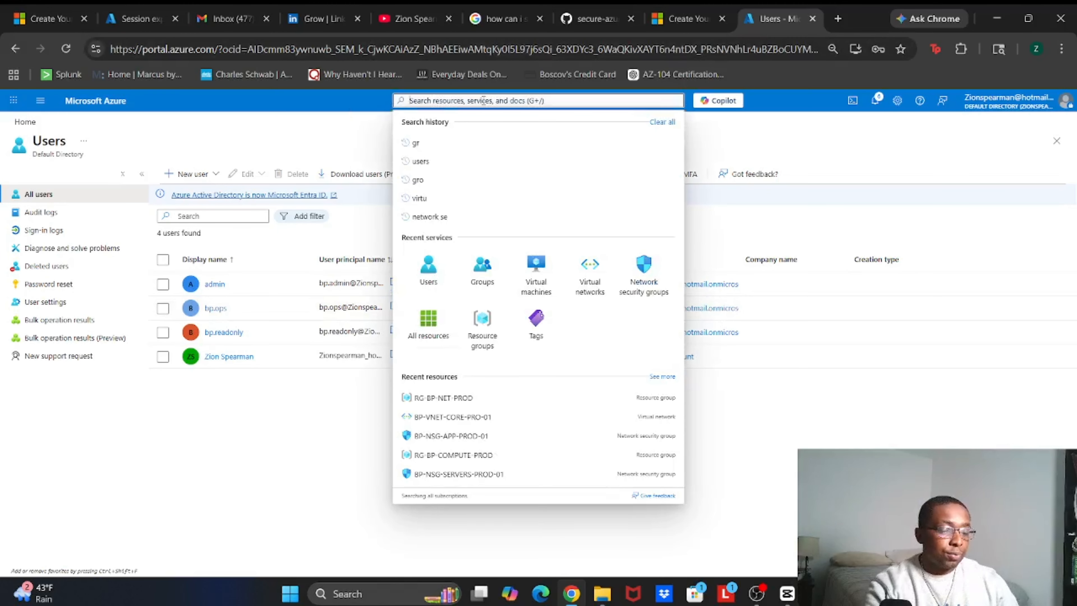
text(group)
click(432, 174)
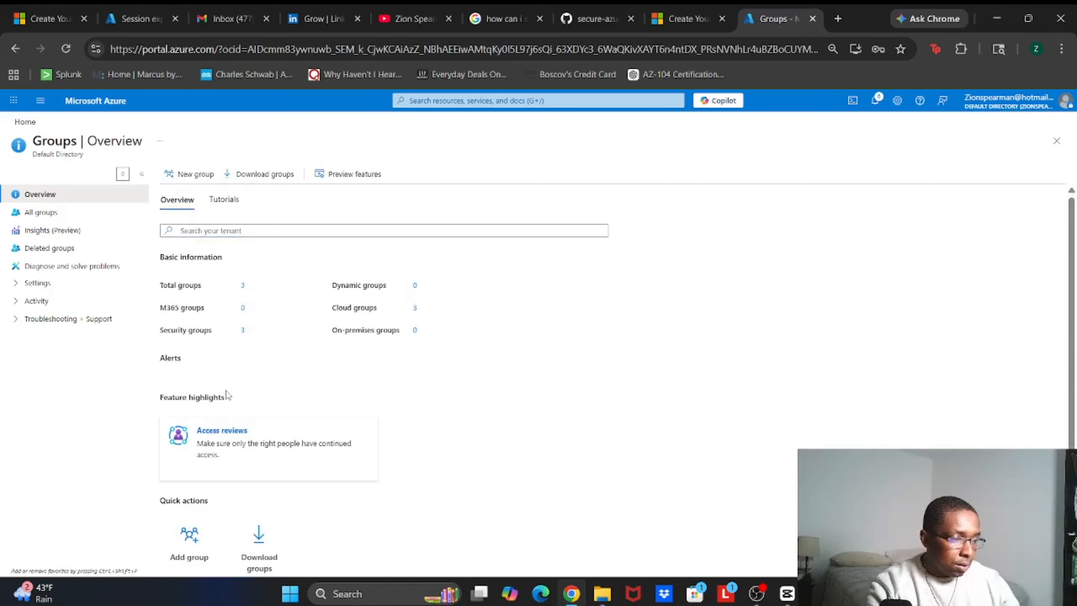
click(243, 285)
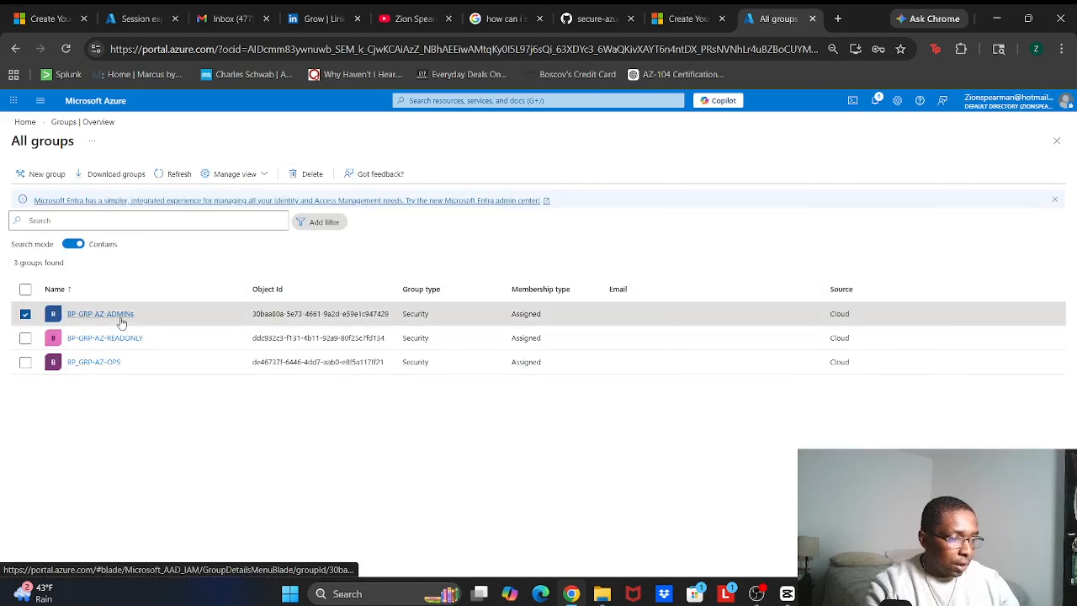
click(121, 316)
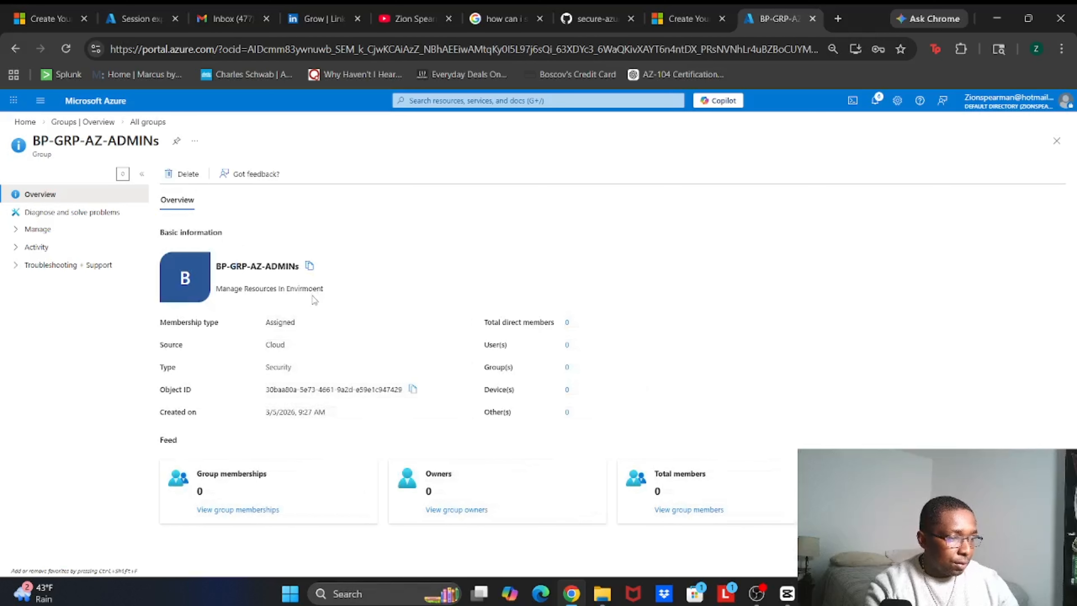
Add the admin user to the BP-GRP-AZ-ADMINs group's members
click(66, 230)
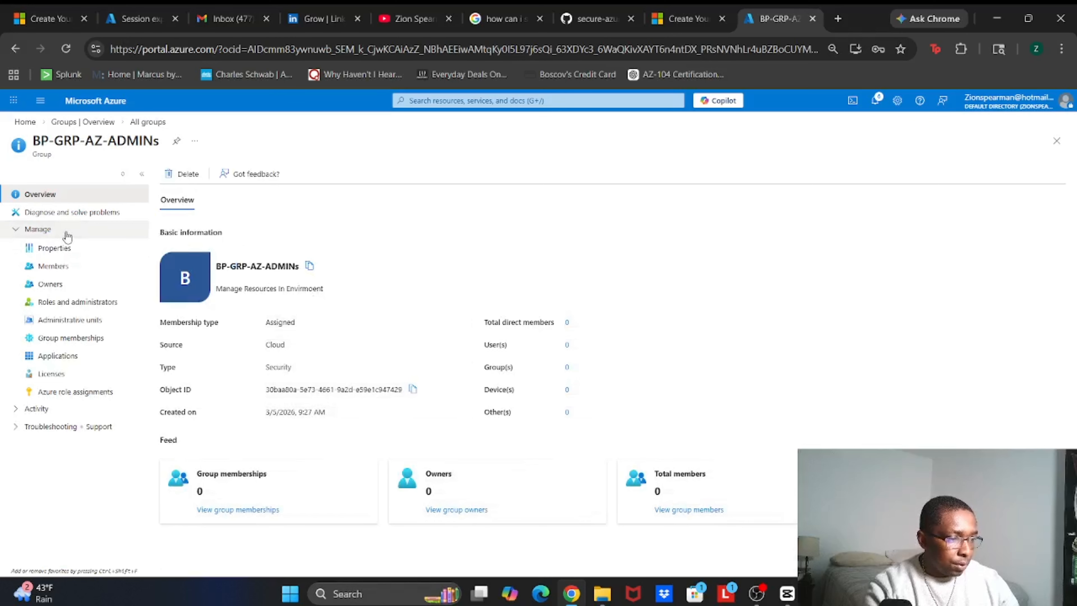
click(56, 266)
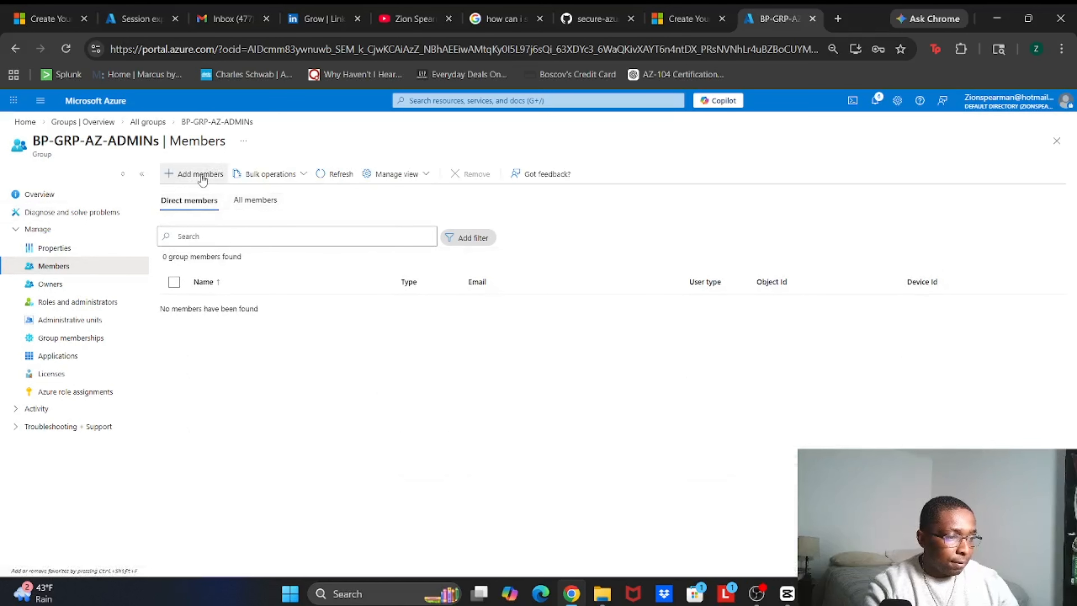
click(202, 177)
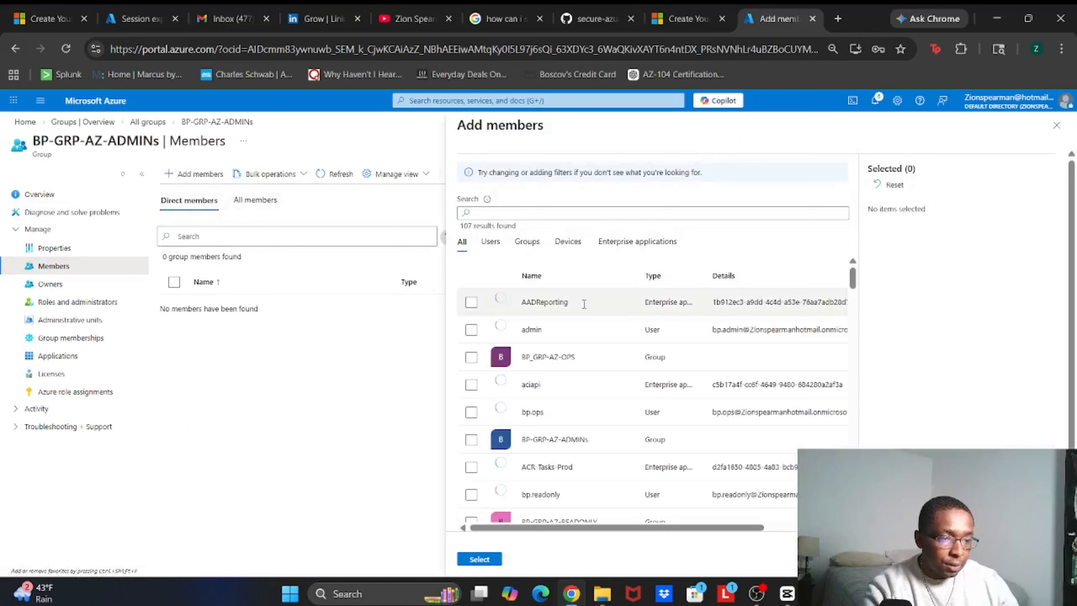
click(513, 212)
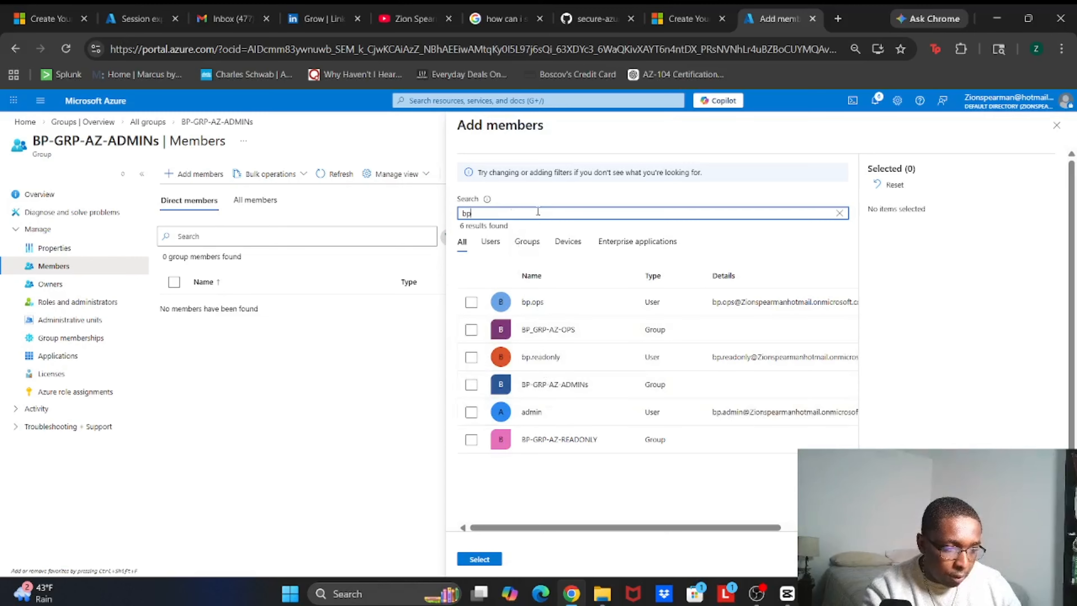
click(471, 411)
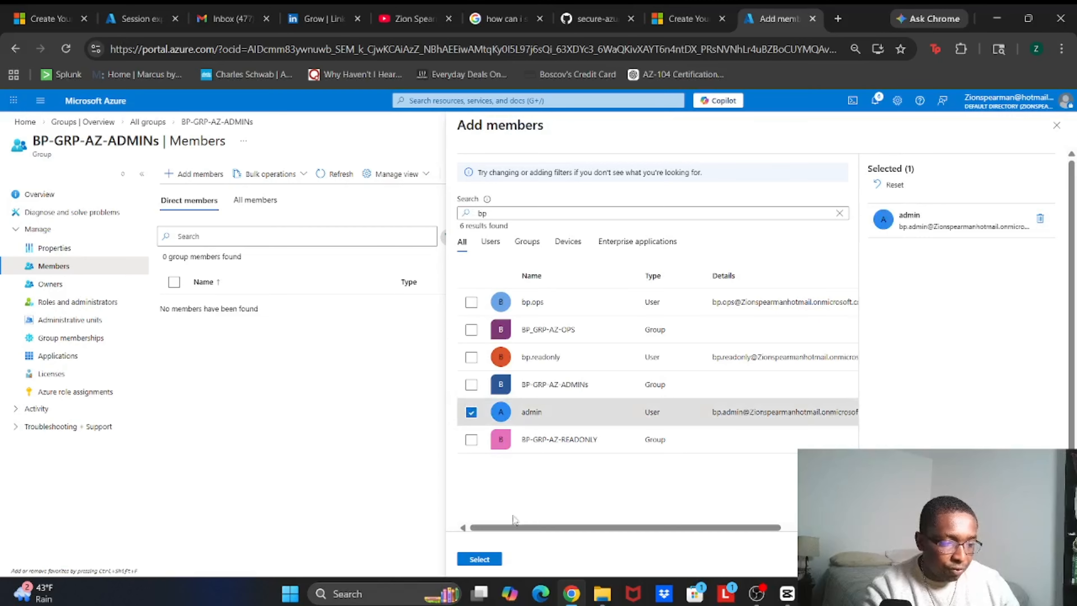
click(479, 559)
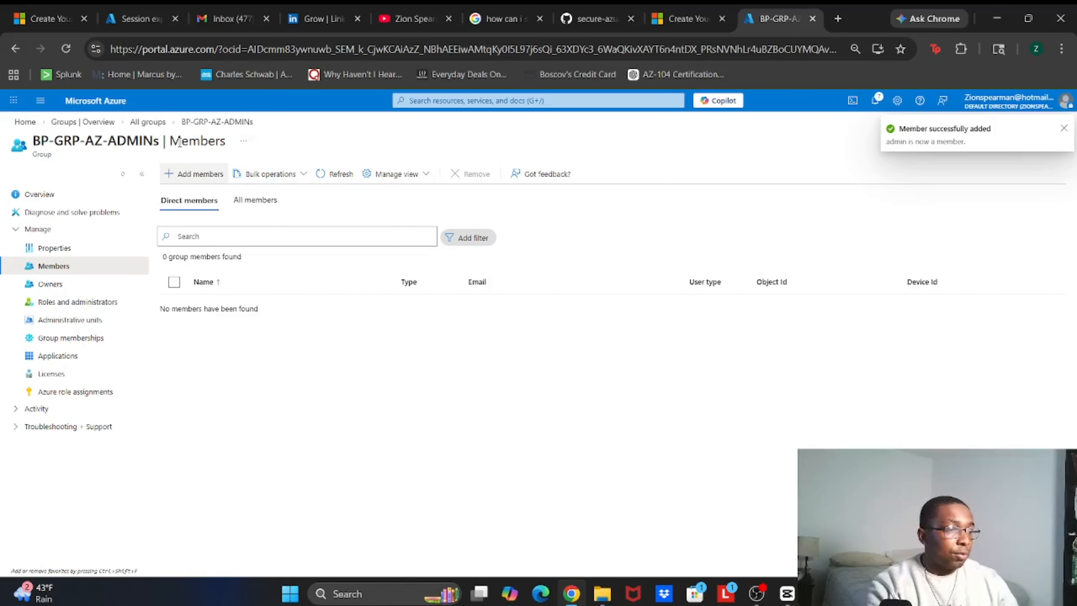
Open BP-GRP-AZ-READONLY and add the bp.readonly user to its members
click(162, 126)
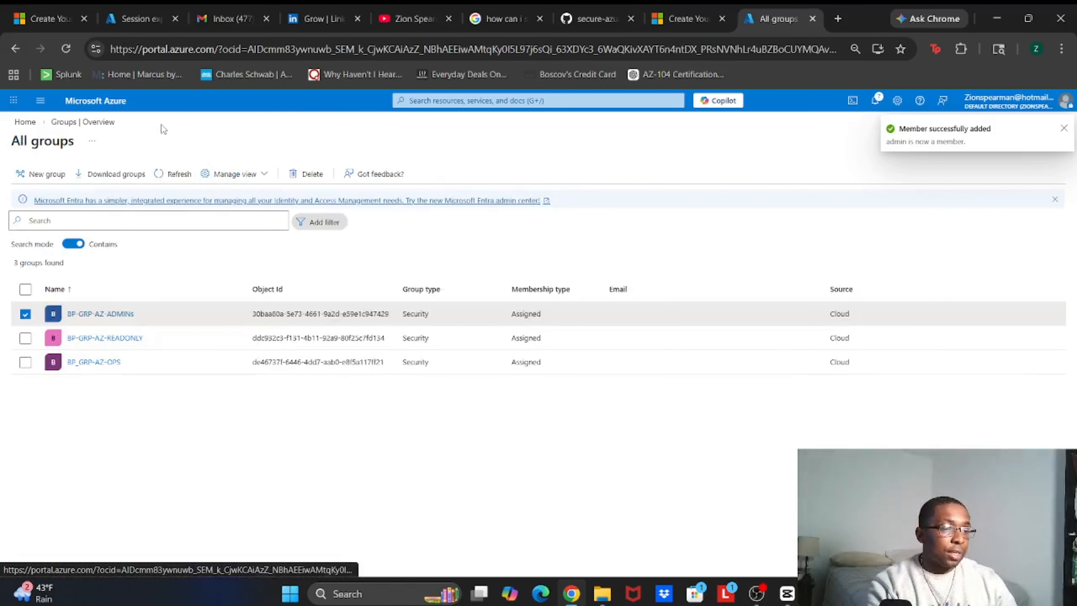
click(105, 338)
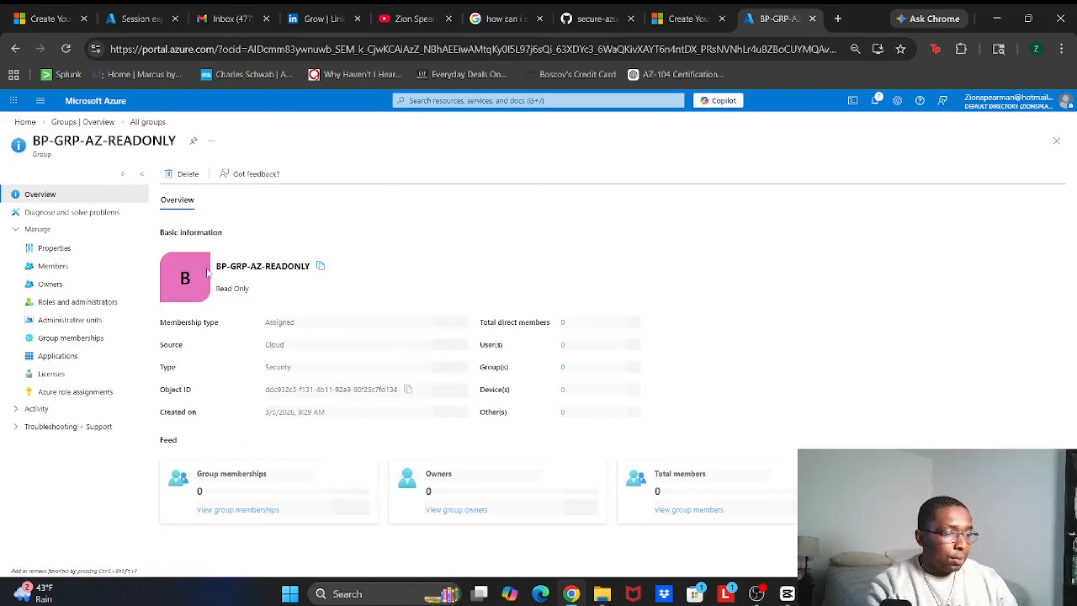
click(84, 266)
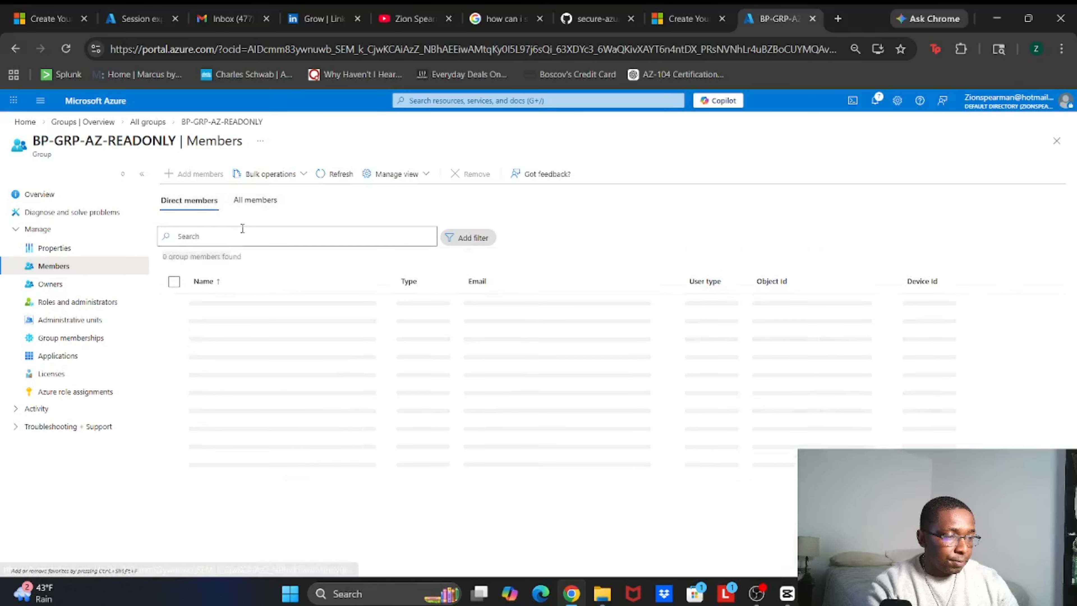
click(200, 174)
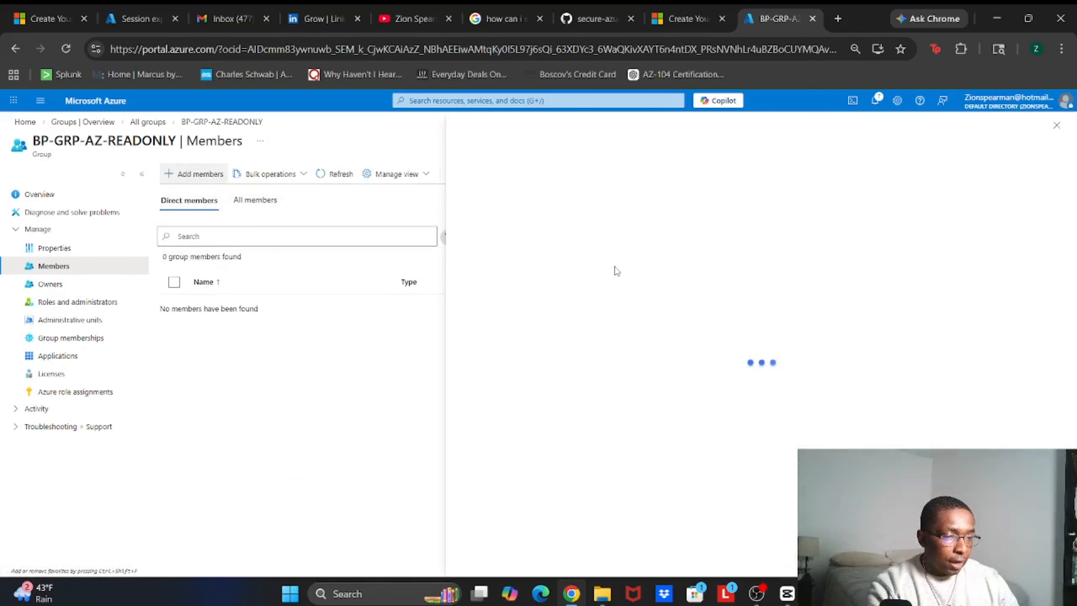
click(491, 241)
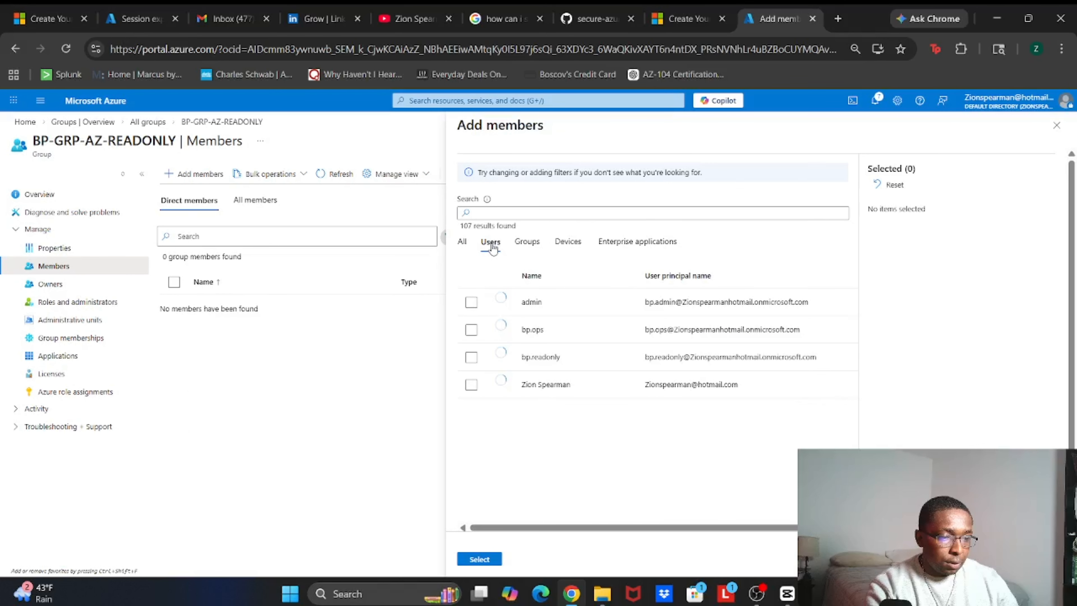
click(537, 361)
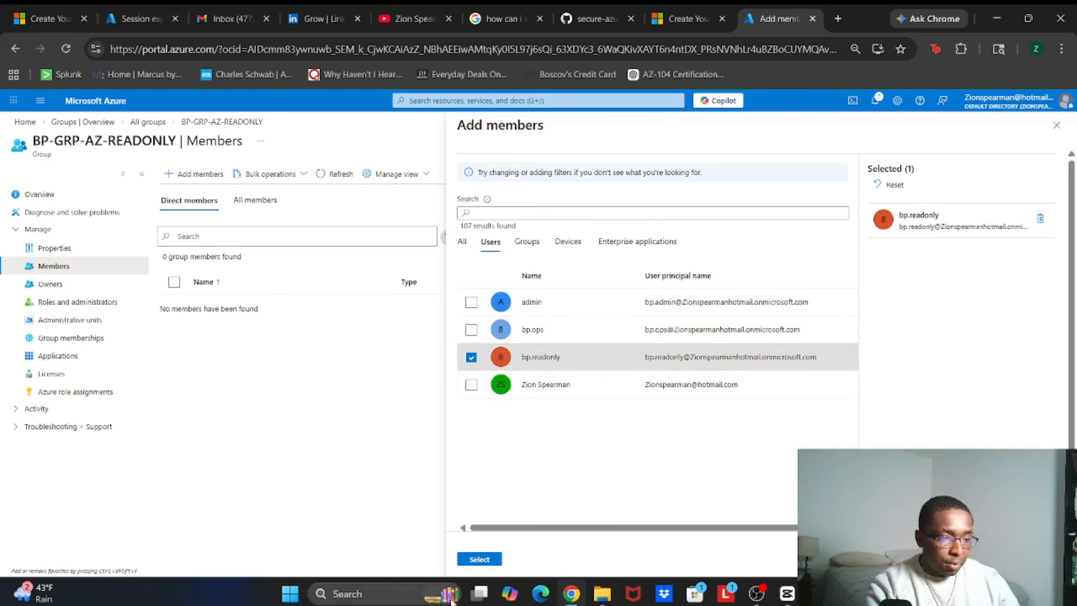
click(476, 560)
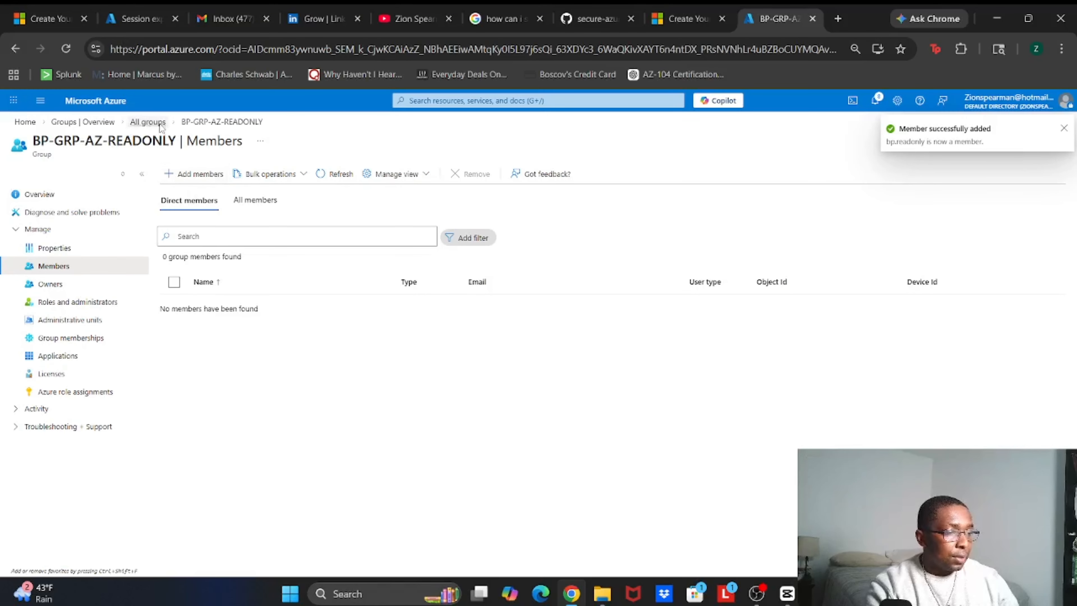
click(147, 122)
Open BP_GRP-AZ-OPS and add the bp.ops user to its members
click(103, 363)
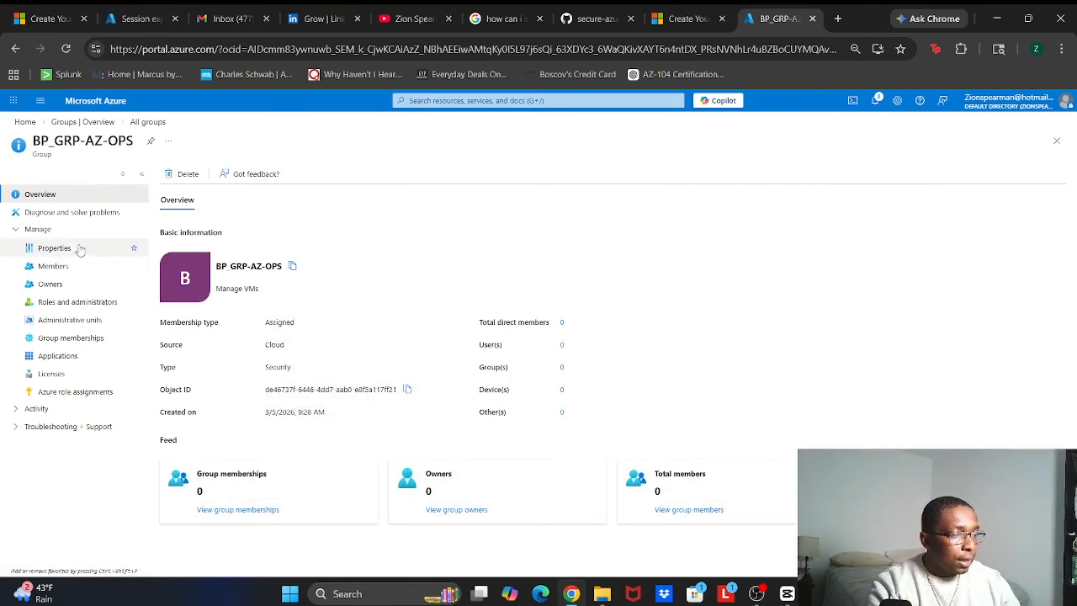
click(74, 268)
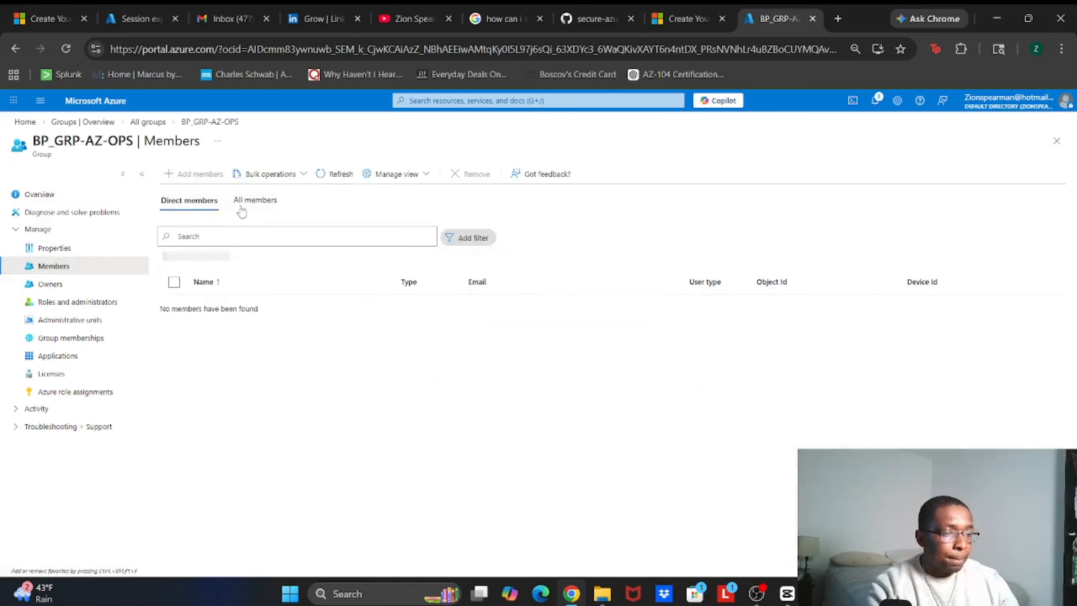
click(193, 174)
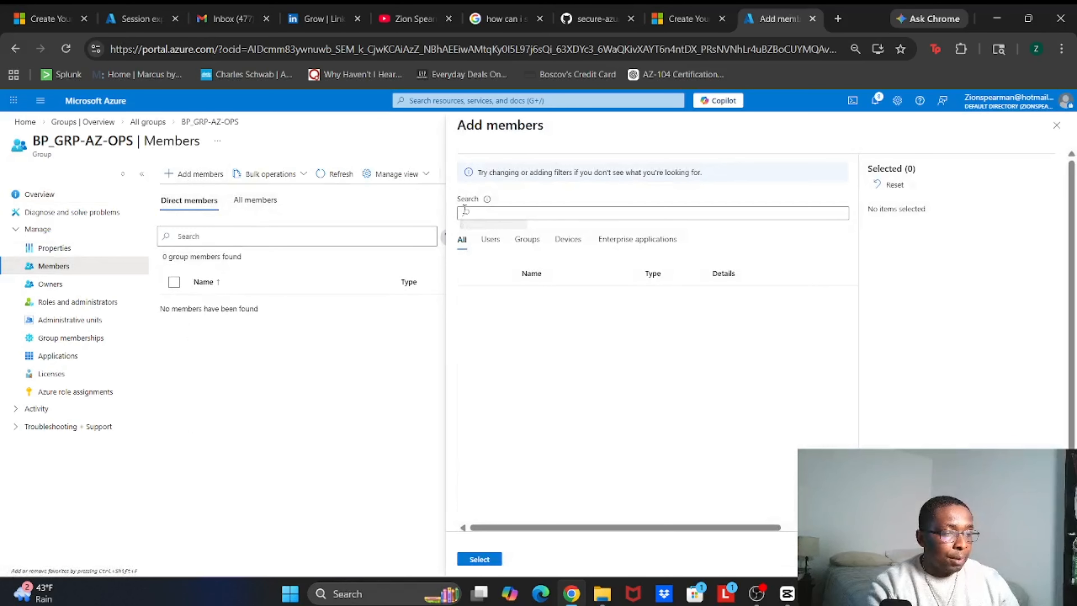
click(489, 244)
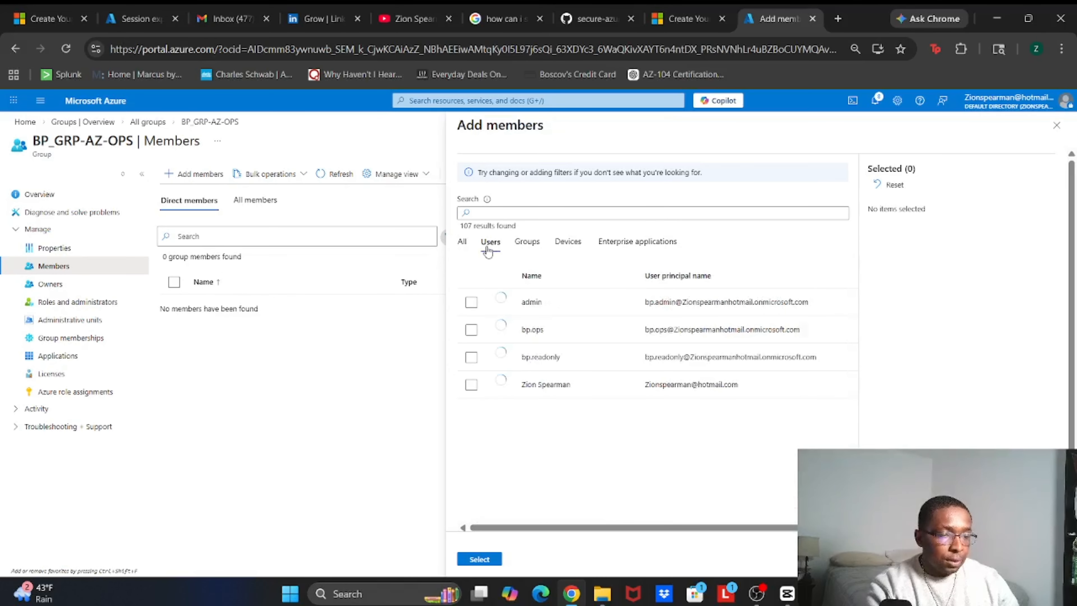
click(558, 330)
click(492, 559)
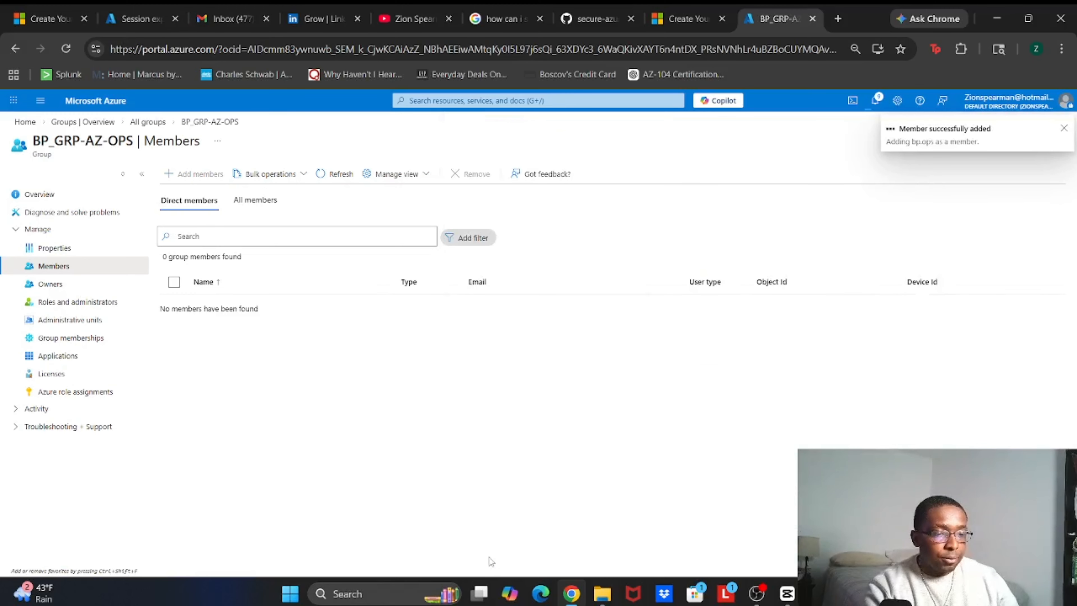
From the portal home, go to Subscriptions and open SUB-BP-PROD-01's Access control (IAM) page
click(86, 104)
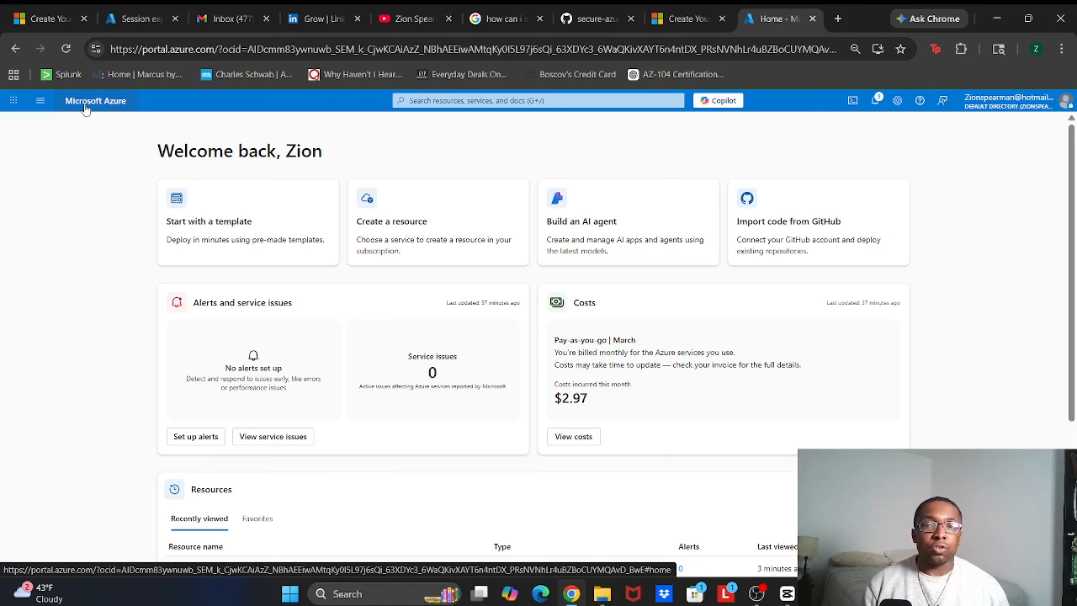
click(430, 101)
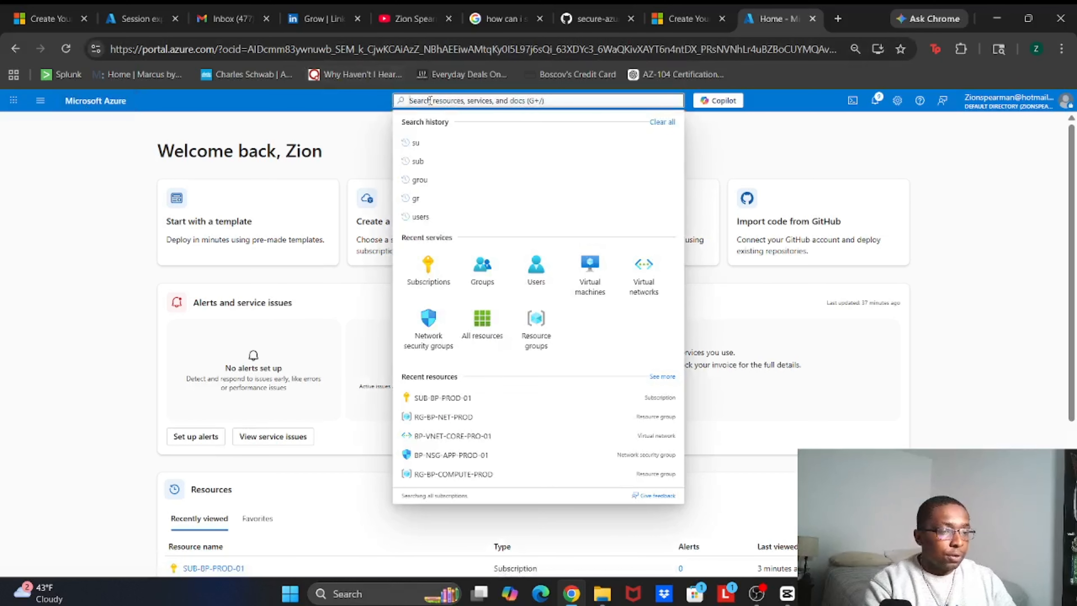
click(429, 265)
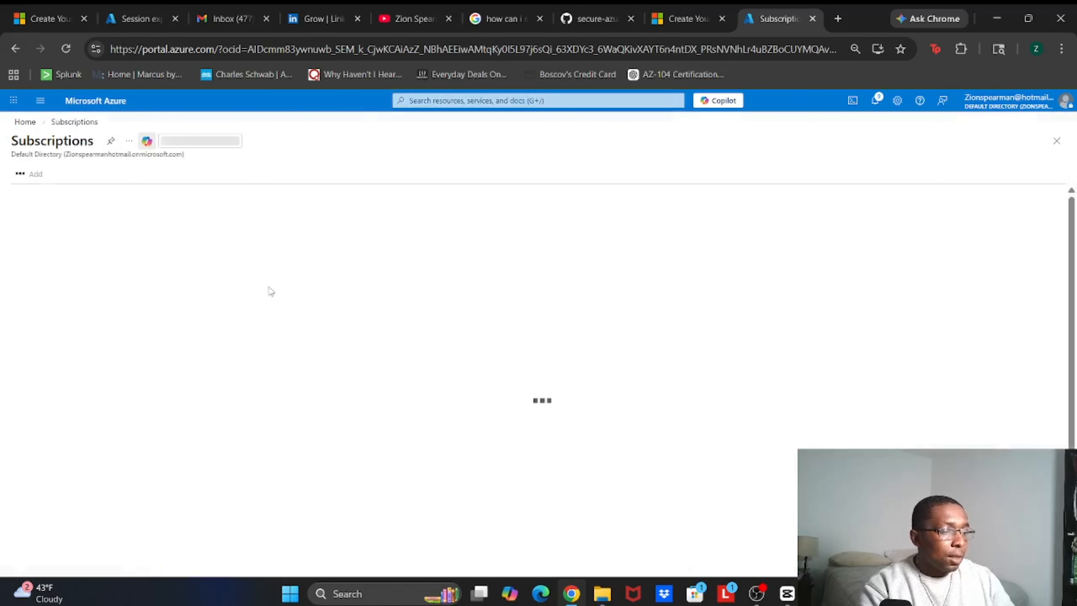
click(73, 288)
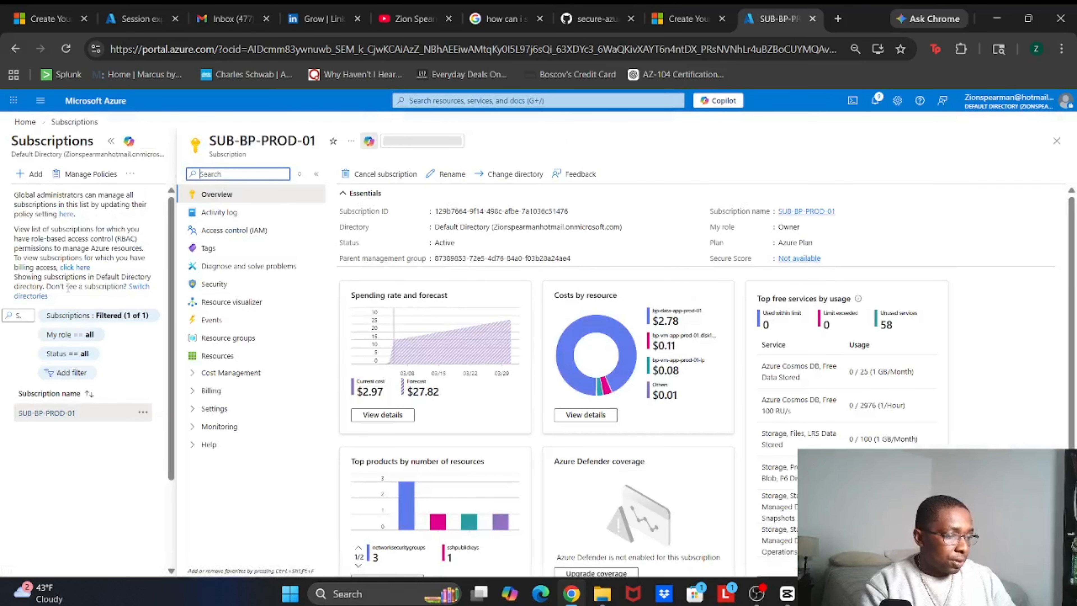
click(288, 230)
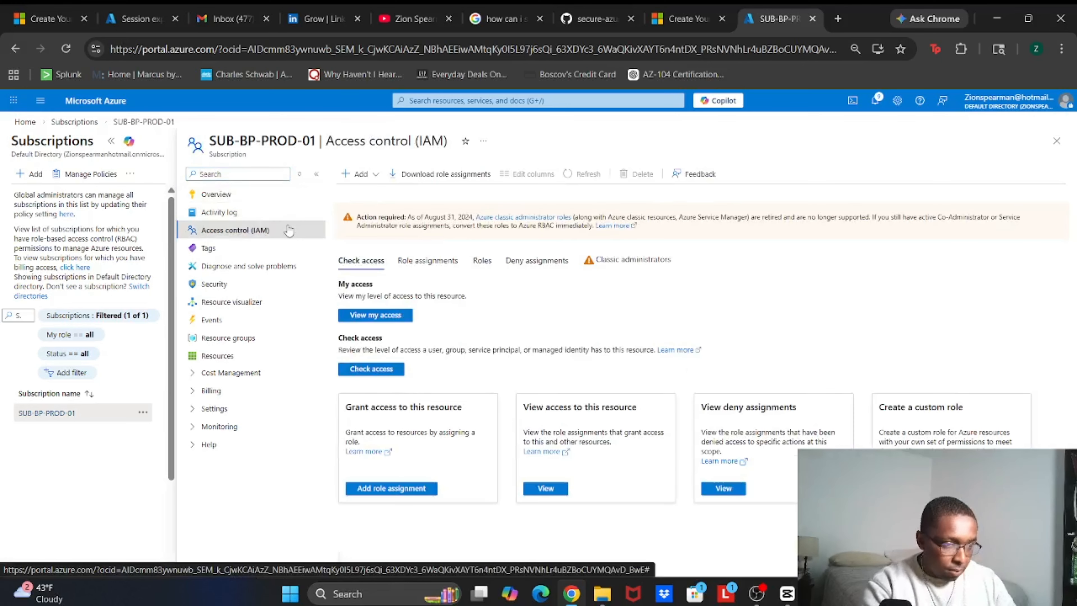
Start a new role assignment on SUB-BP-PROD-01 with the privileged Contributor role
click(358, 174)
click(360, 197)
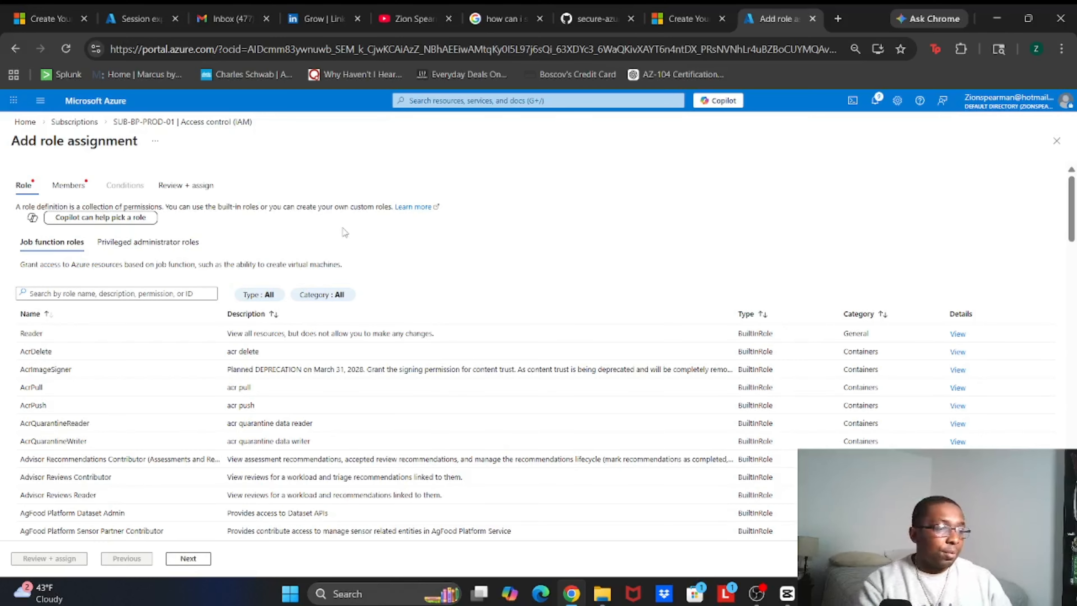
click(181, 248)
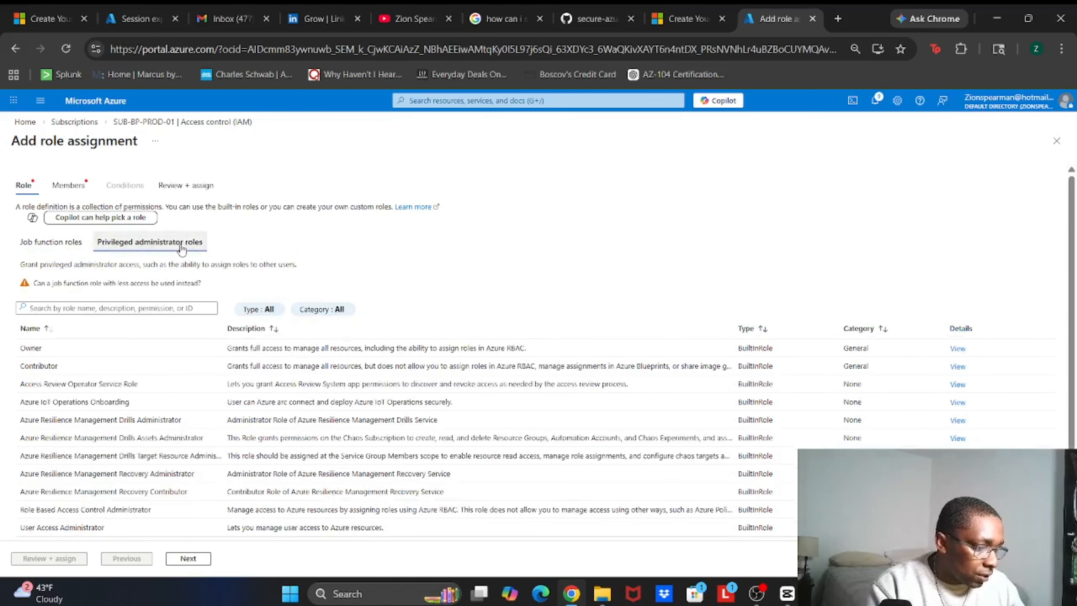
click(131, 365)
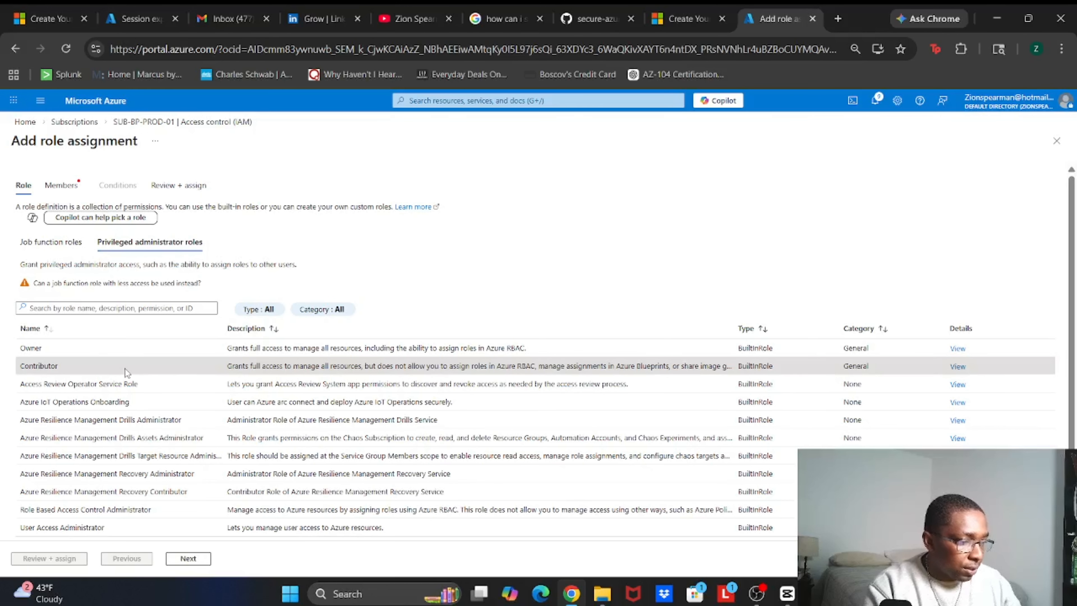
click(187, 557)
Select the BP-GRP-AZ-ADMINs group as member and submit the Contributor assignment
click(120, 276)
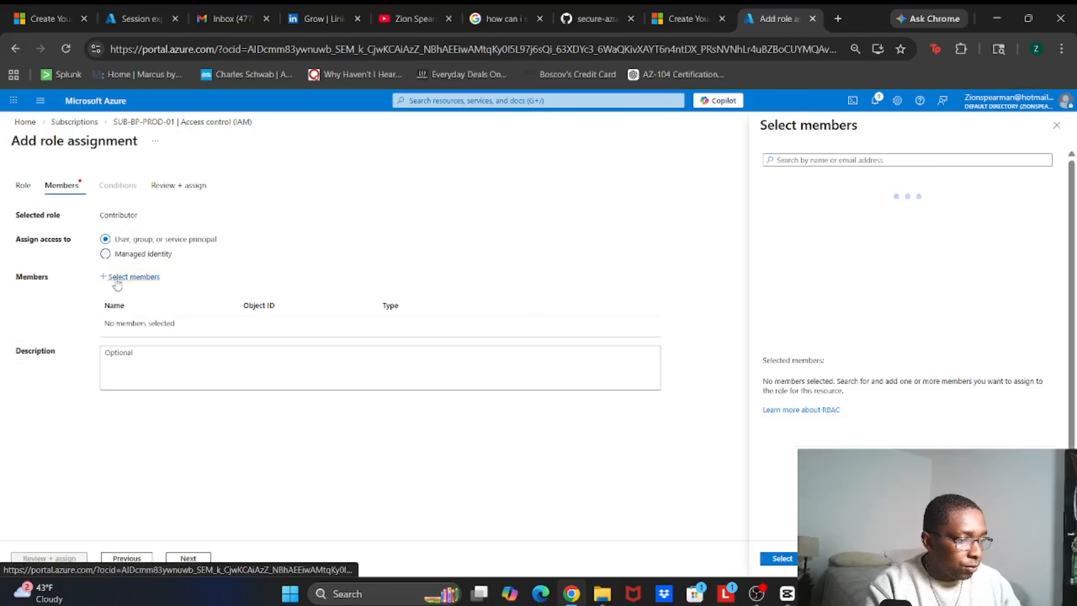
click(797, 228)
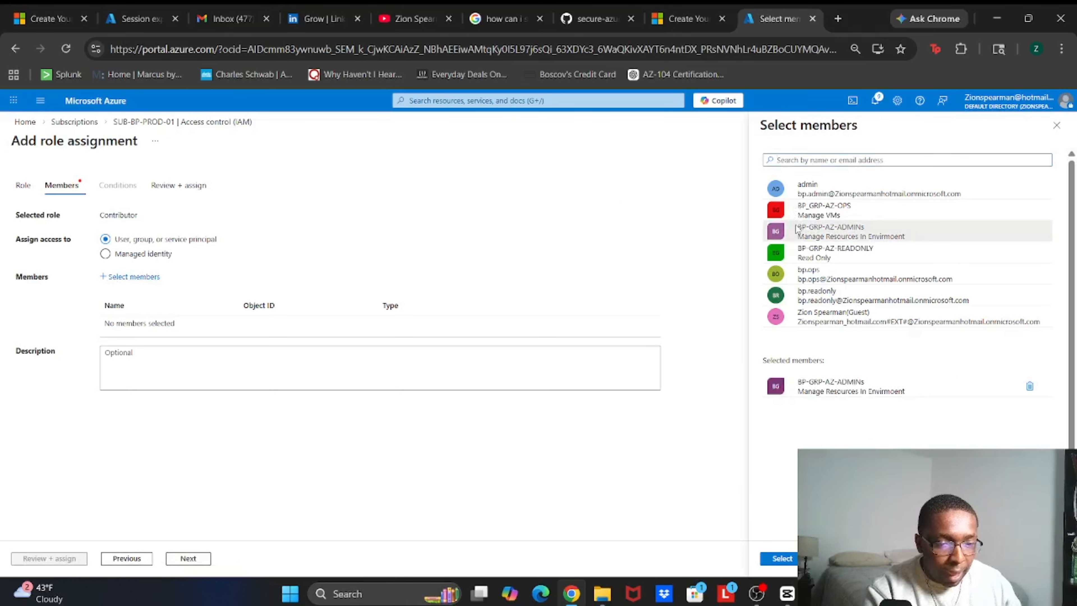
click(782, 560)
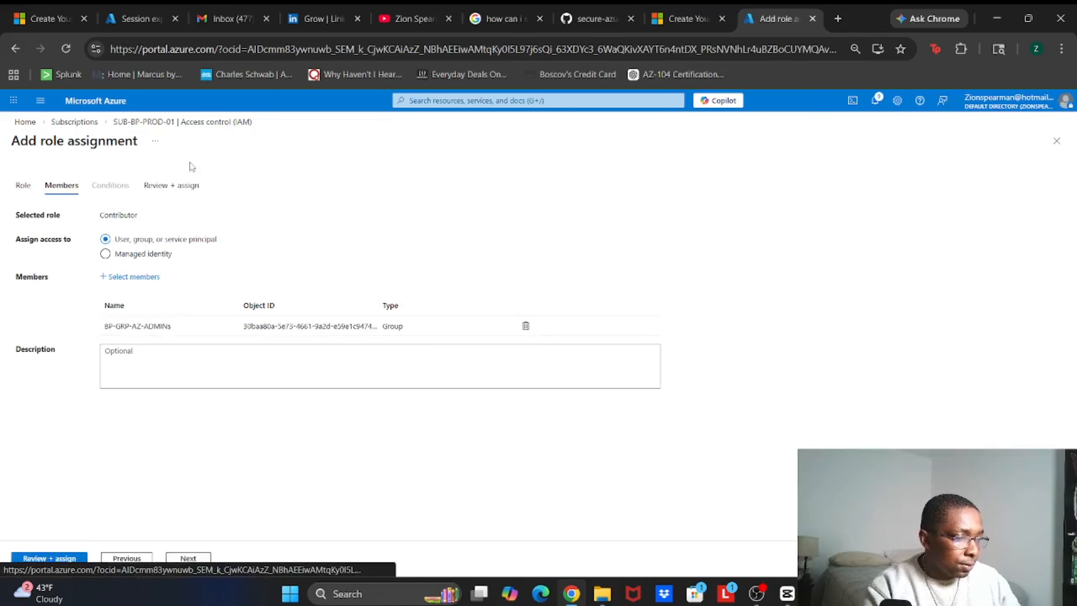
click(178, 187)
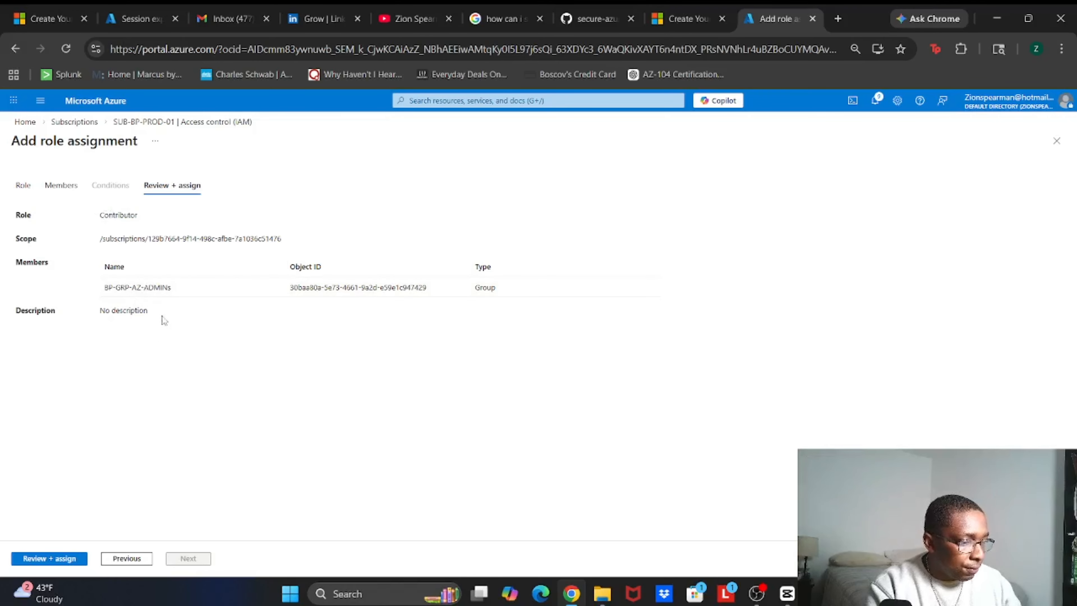
click(66, 563)
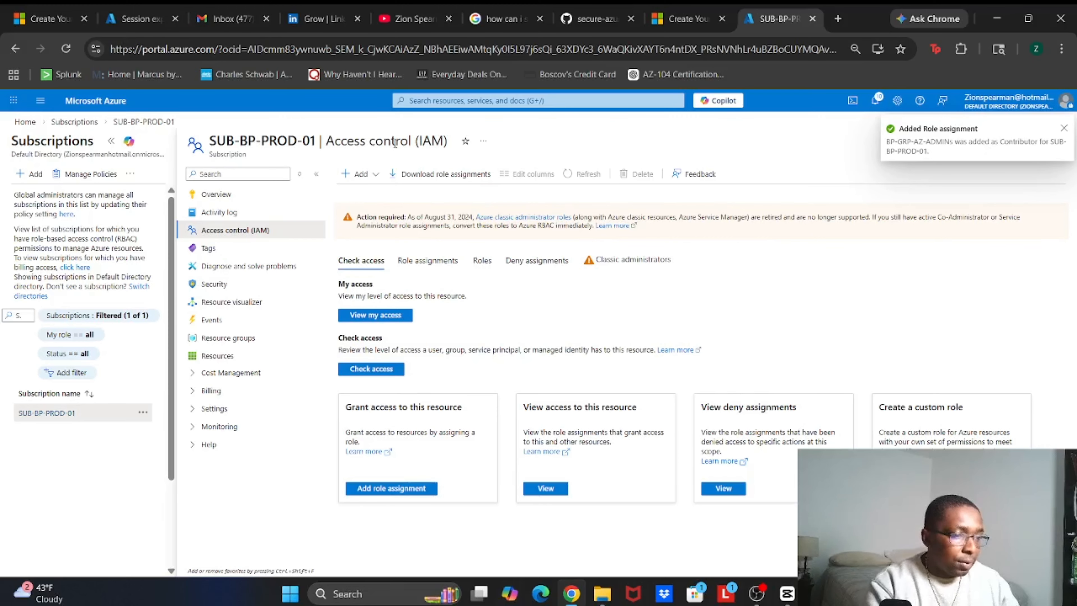
click(355, 174)
Start another role assignment, searching 'virtual machine co' to pick Virtual Machine Contributor
click(351, 194)
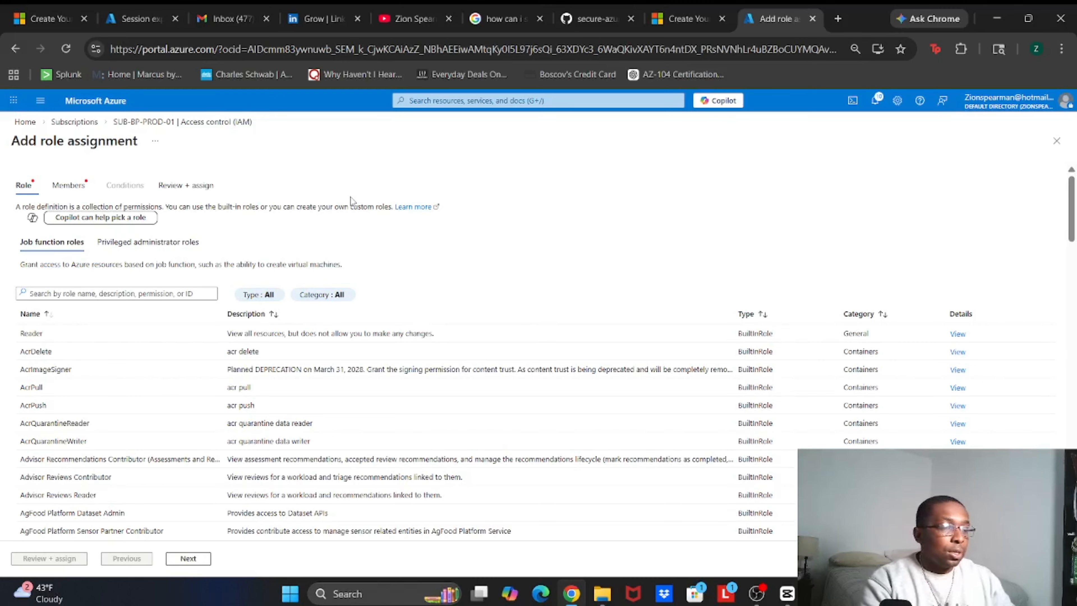
click(162, 293)
text(vi)
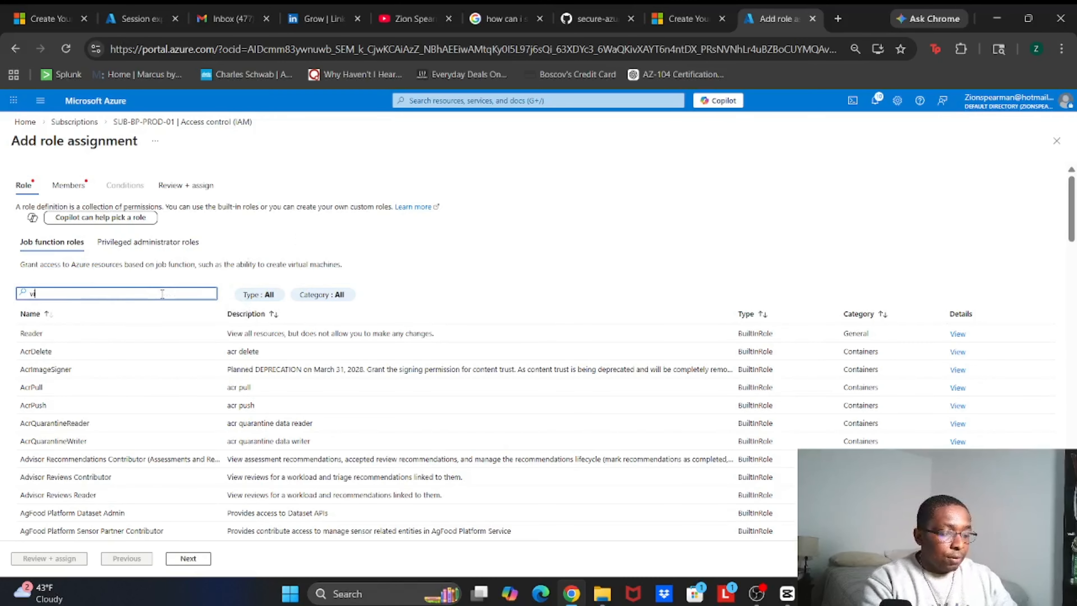
text(rtual mach)
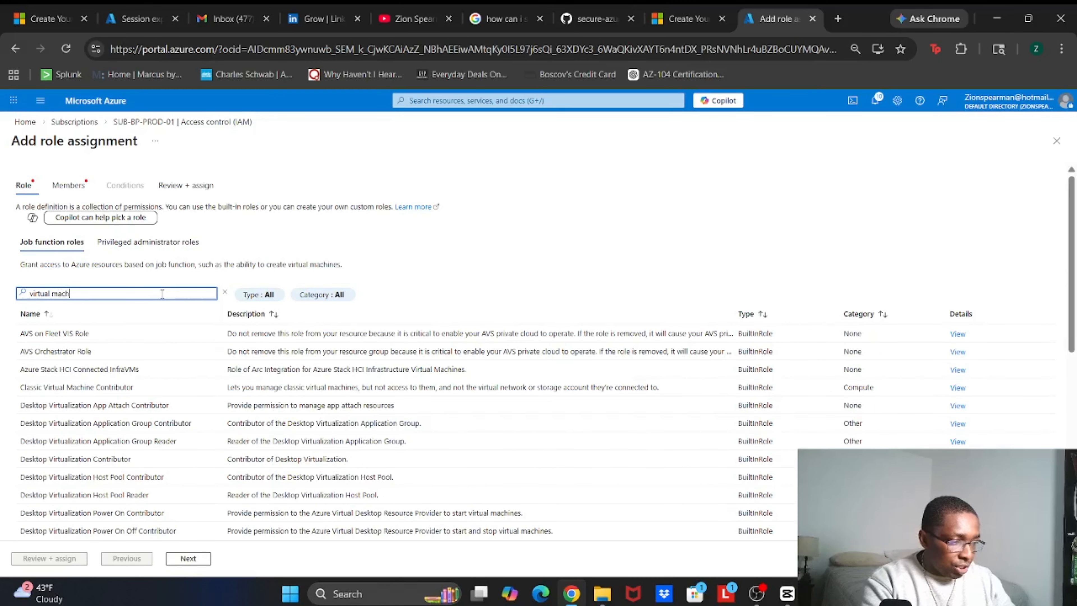
text(ine con)
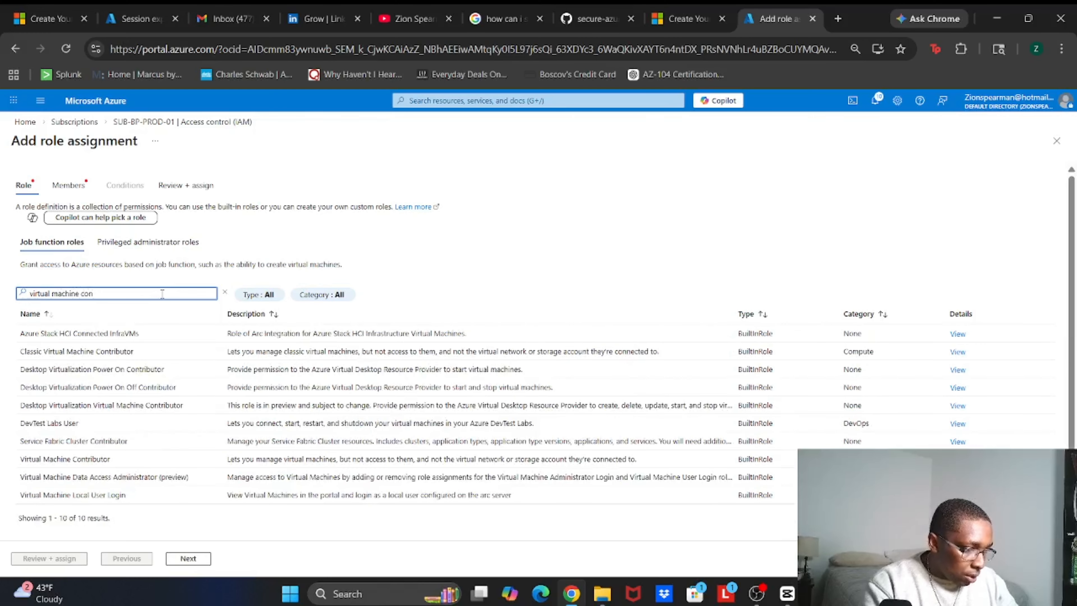
click(138, 456)
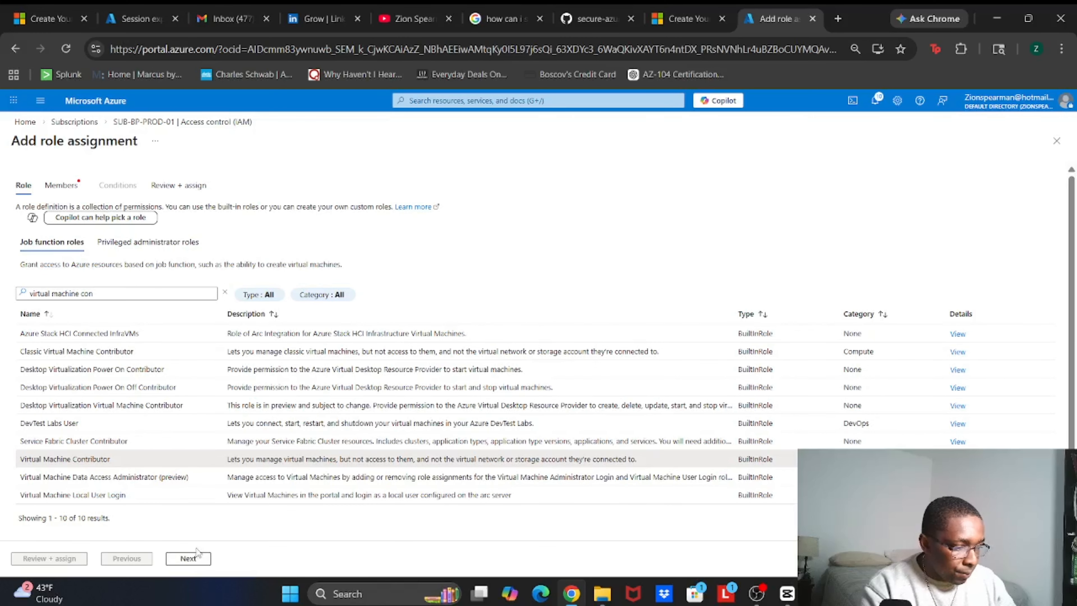
click(188, 558)
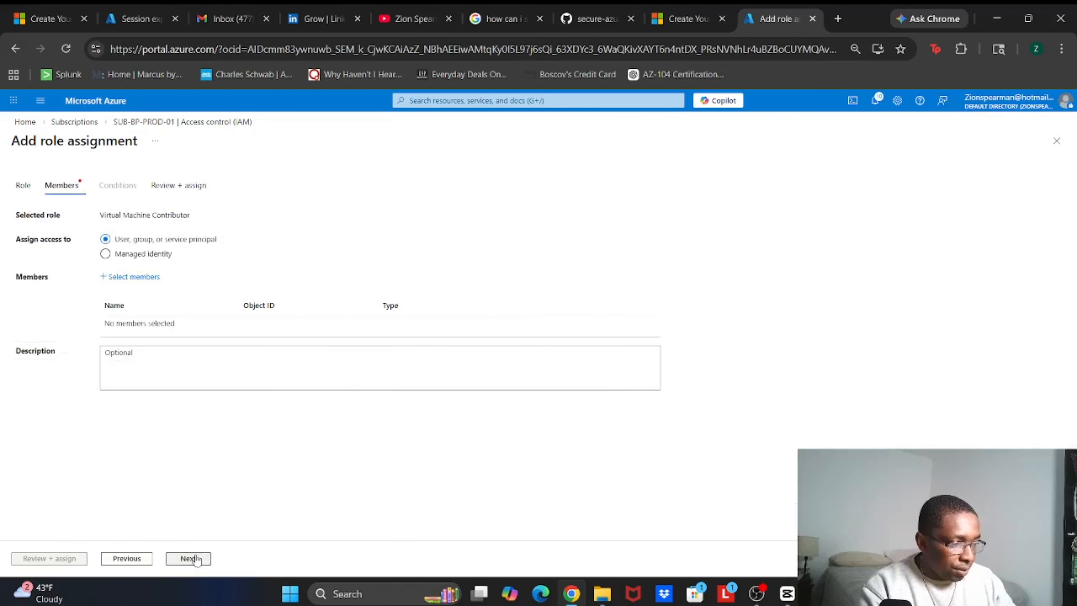
Select the BP_GRP-AZ-OPS group as member and submit the Virtual Machine Contributor assignment
click(142, 280)
click(831, 210)
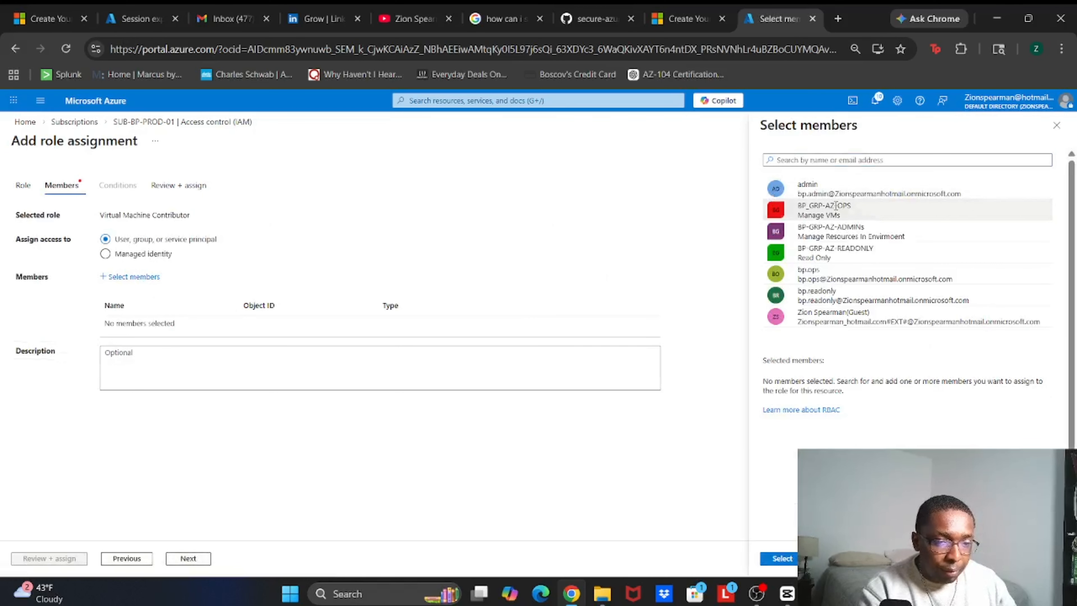
click(776, 558)
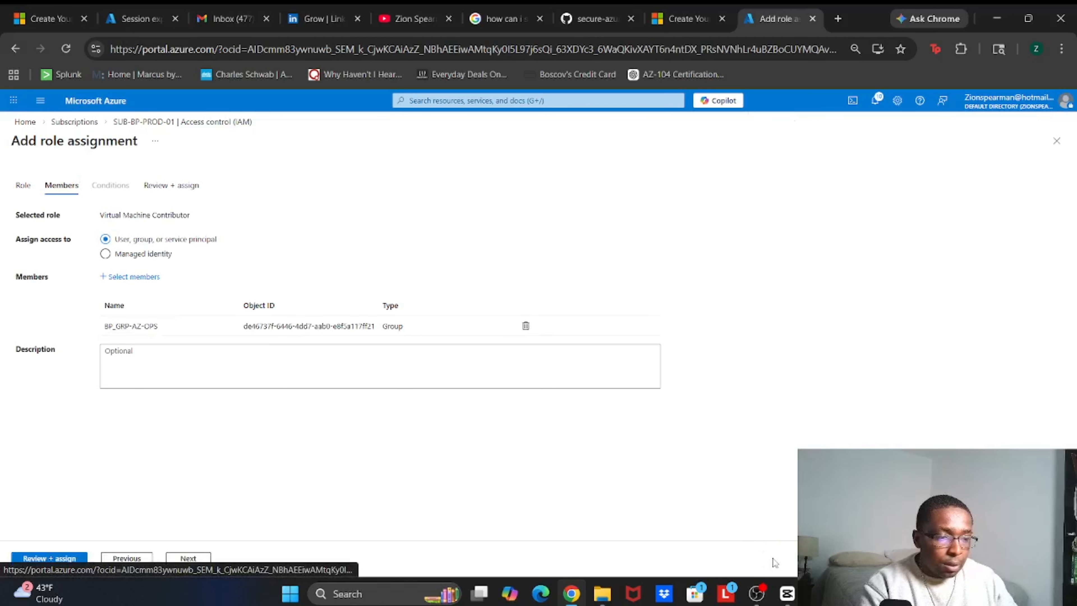
click(72, 559)
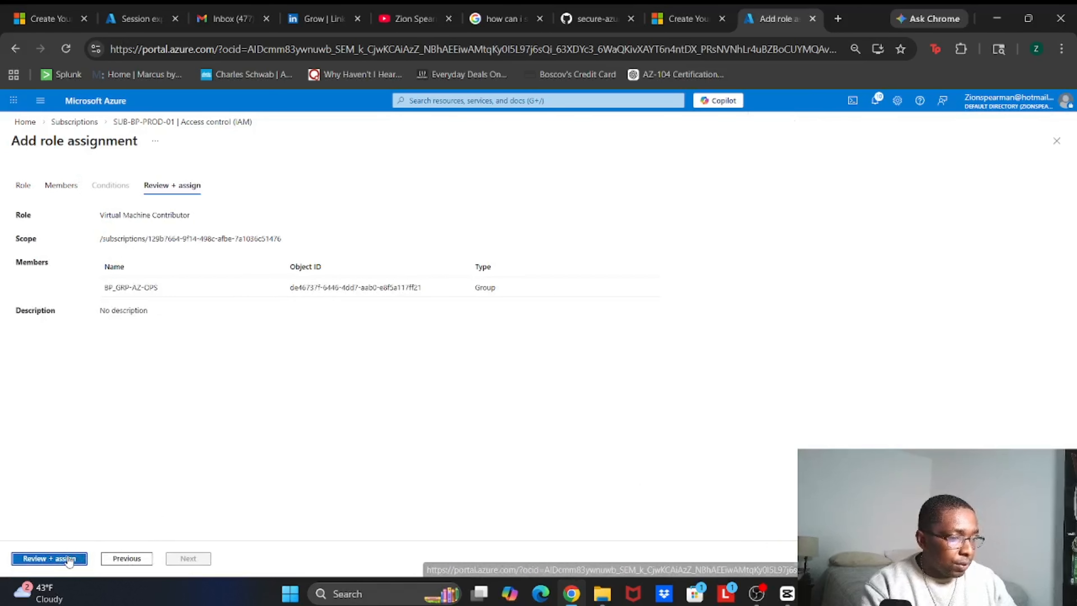
click(70, 559)
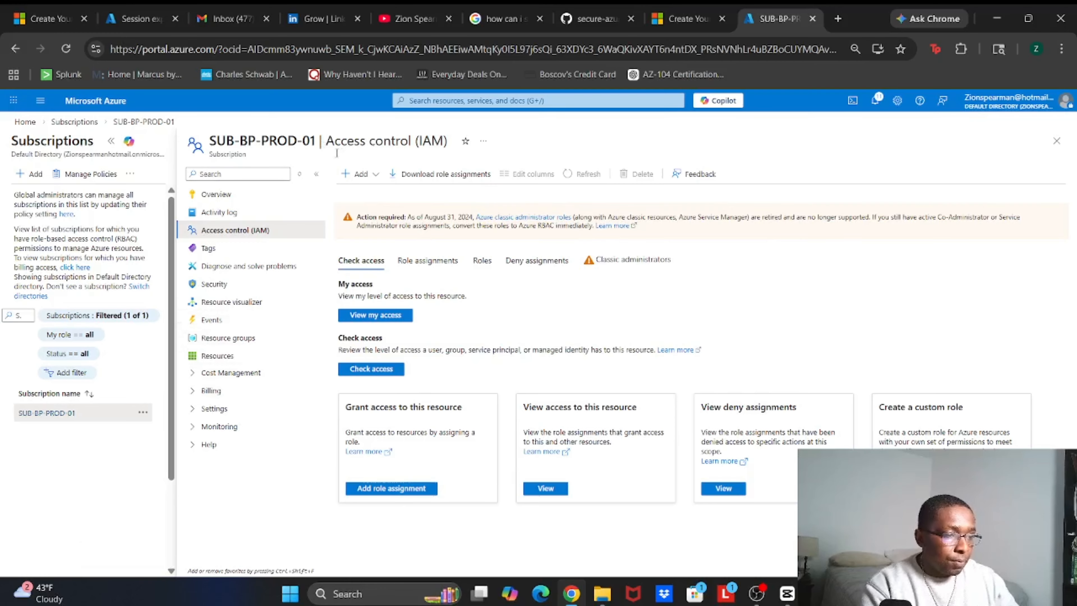
Start another role assignment on SUB-BP-PROD-01 with the Reader role
click(348, 174)
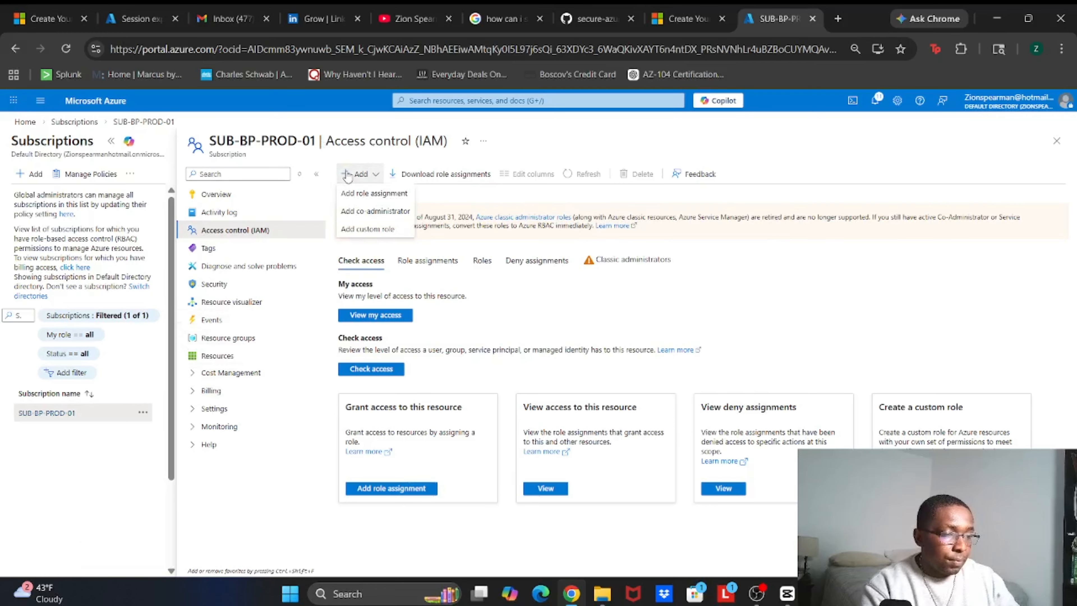
click(347, 198)
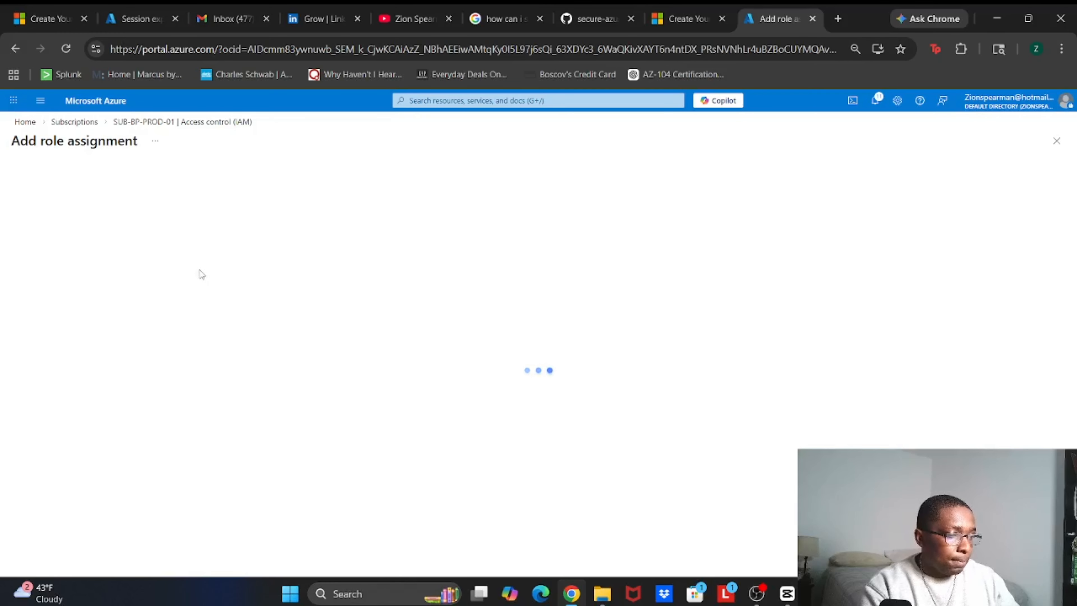
click(80, 293)
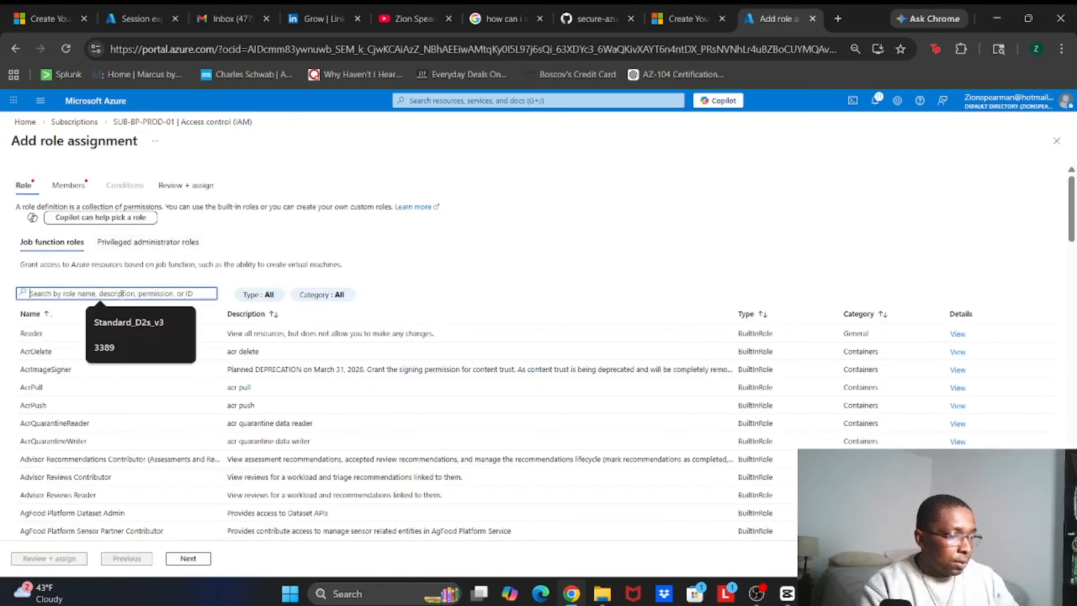
click(66, 333)
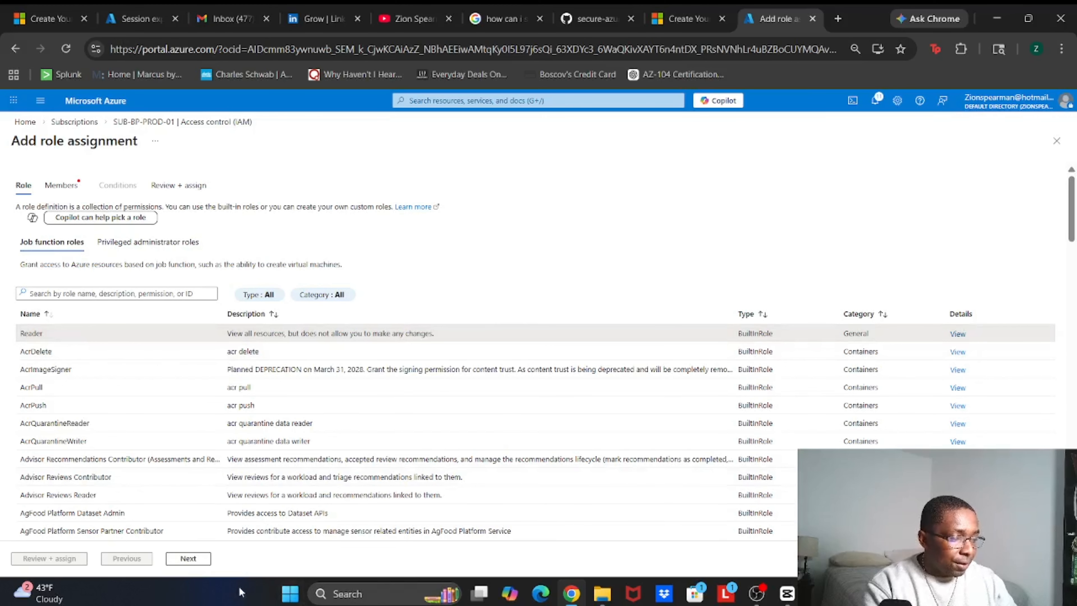
click(189, 558)
Select the BP-GRP-AZ-READONLY group as member and submit the Reader assignment
click(134, 278)
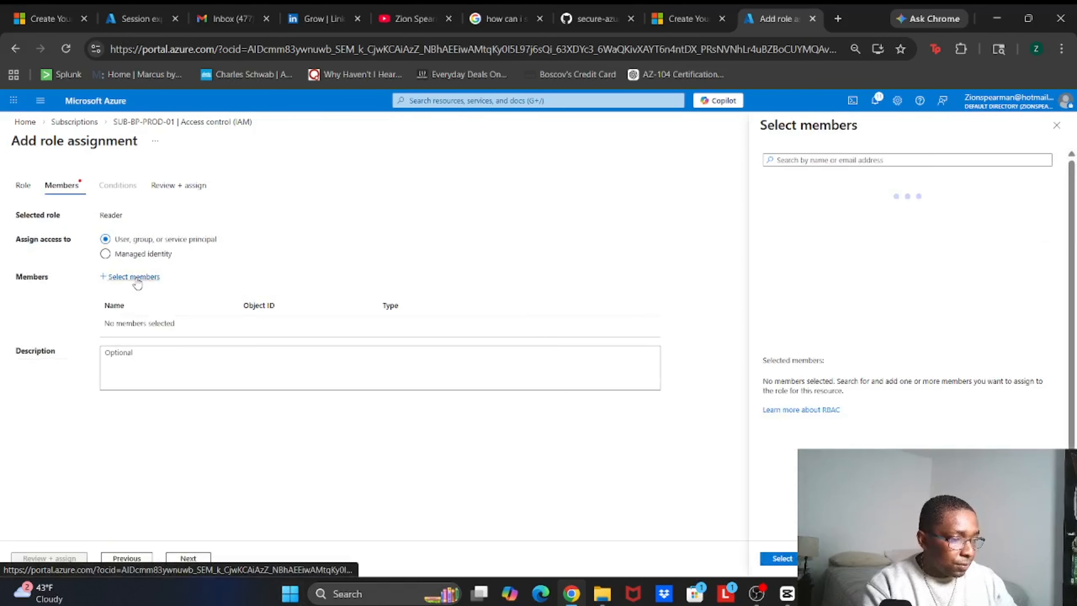
click(833, 252)
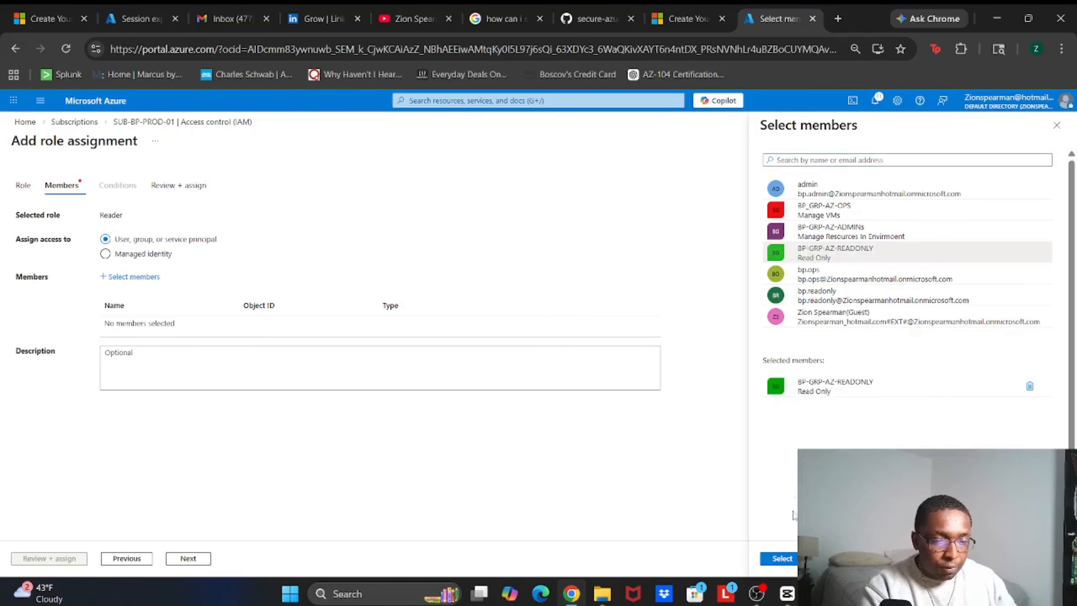
click(780, 558)
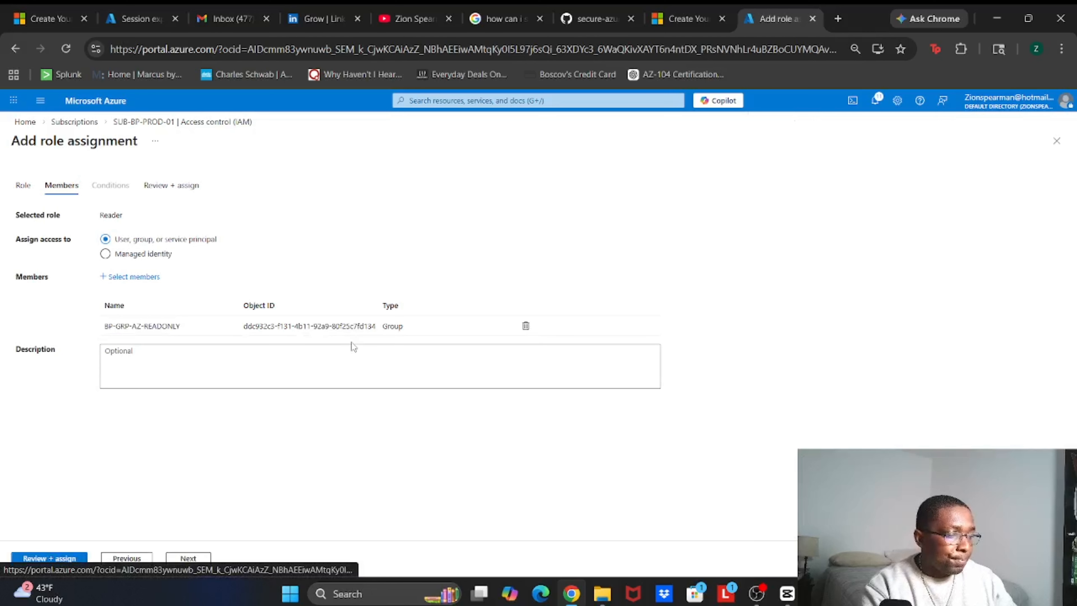
click(51, 558)
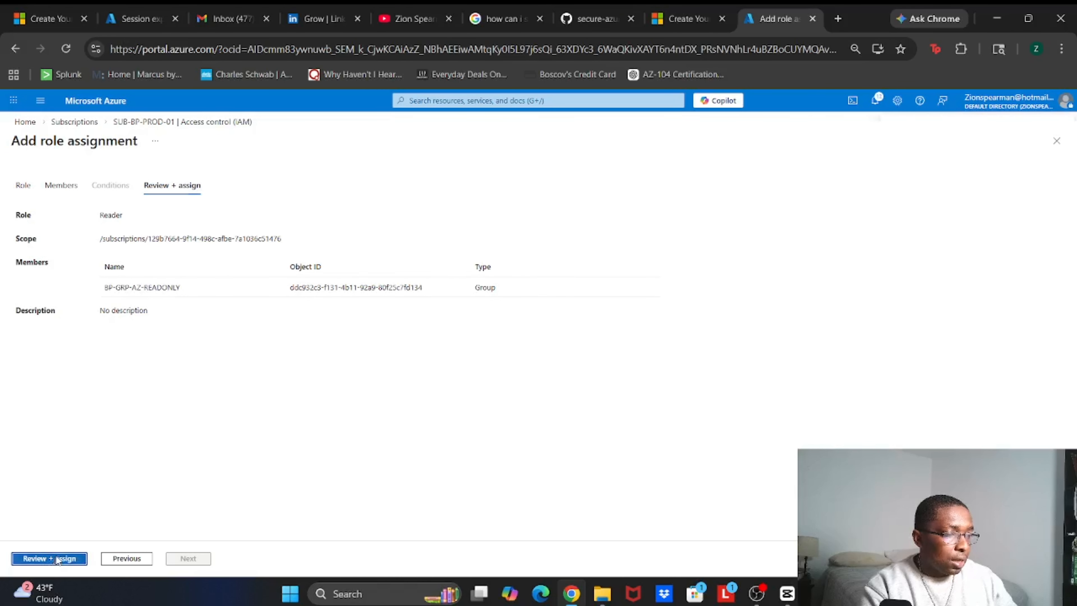
click(58, 559)
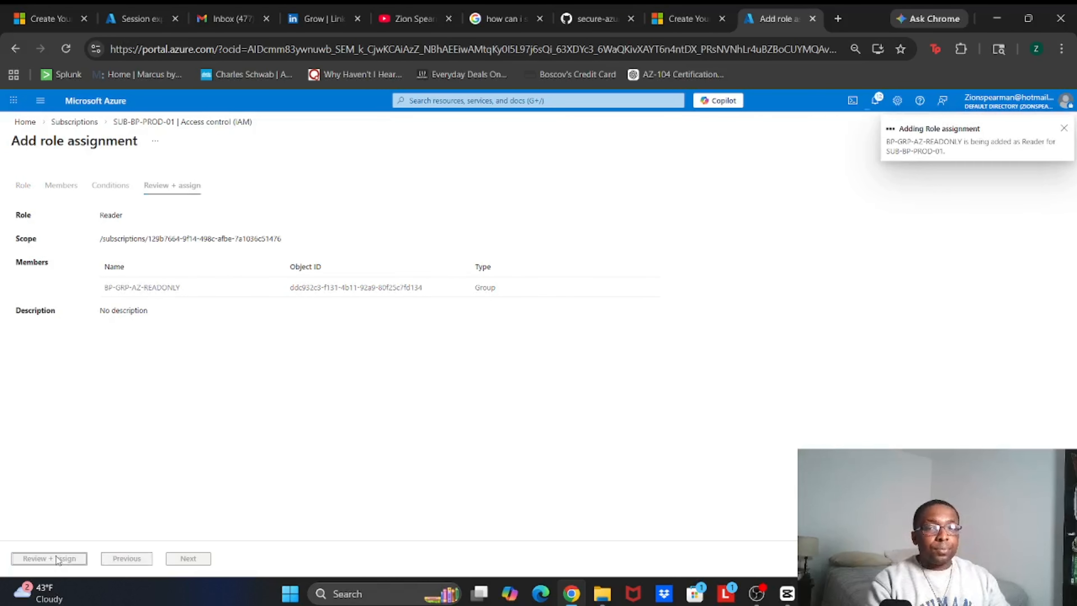